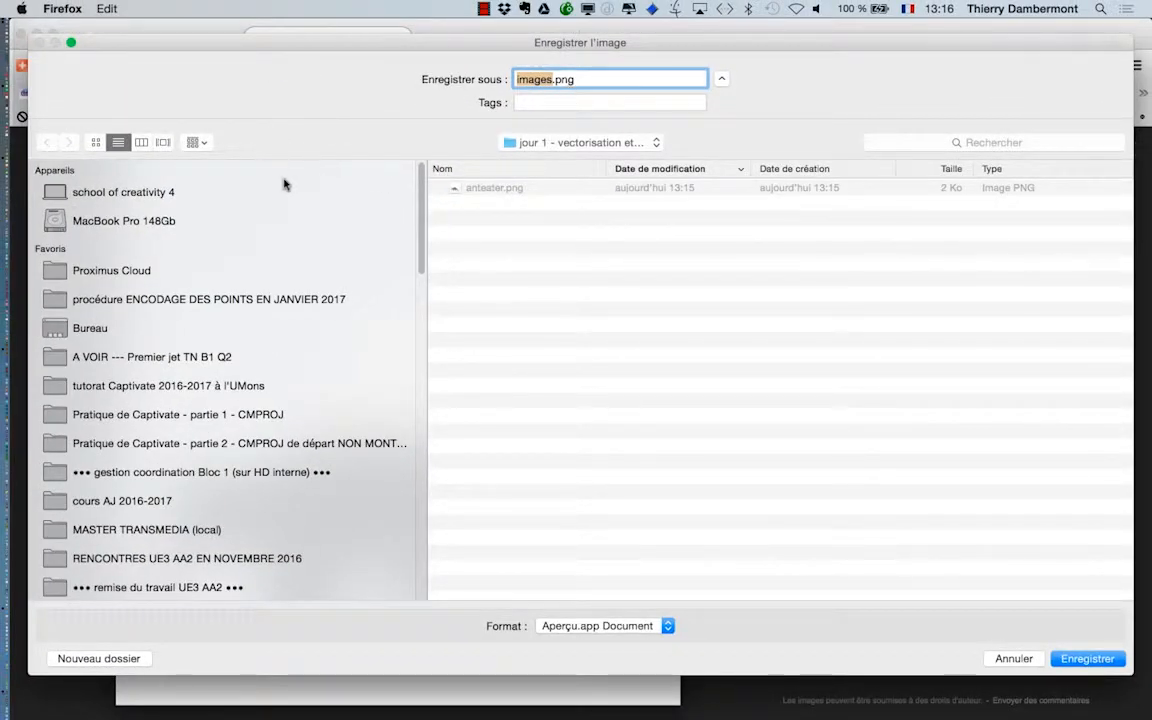
Cancel saving the browser image, switch to Illustrator and hide all other applications' windows.
key(Escape)
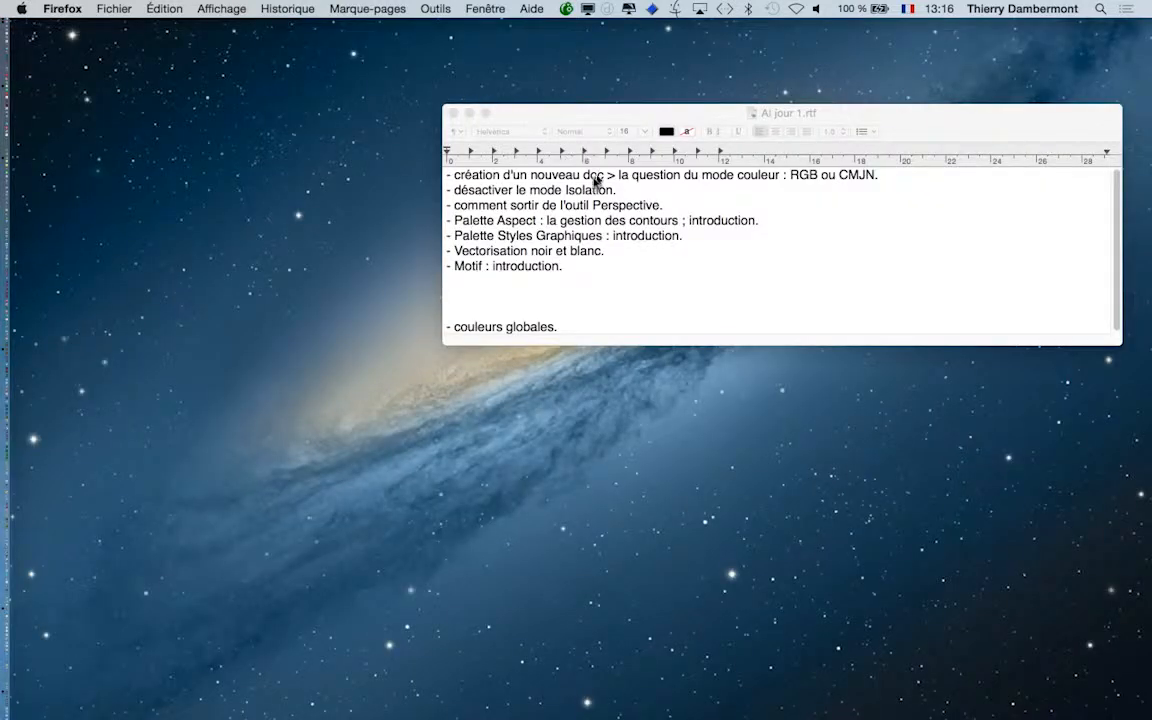
click(535, 113)
drag(535, 113, 404, 99)
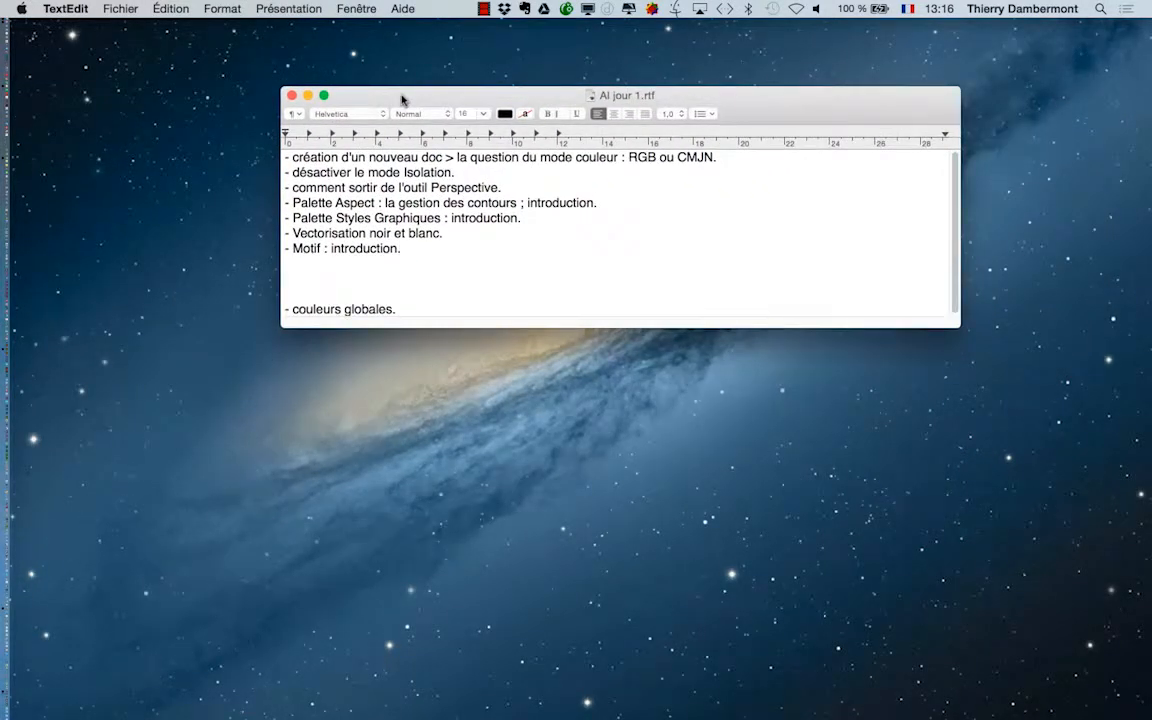
key(super+Tab)
click(553, 368)
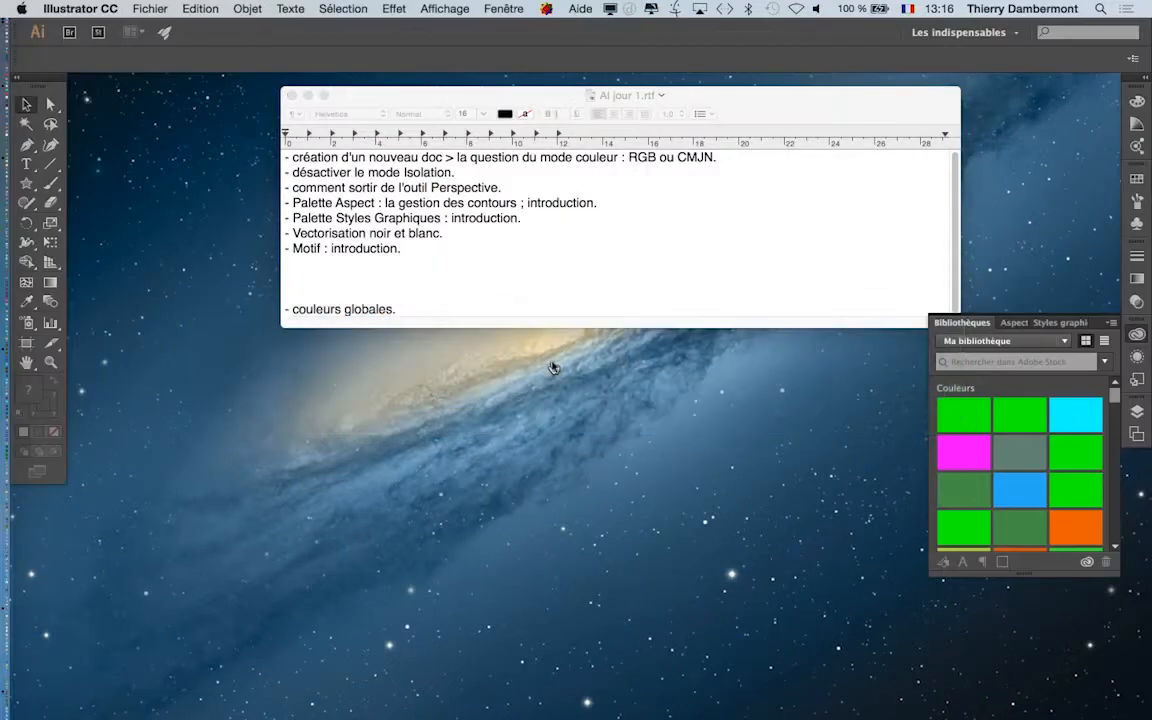
key(alt+super+h)
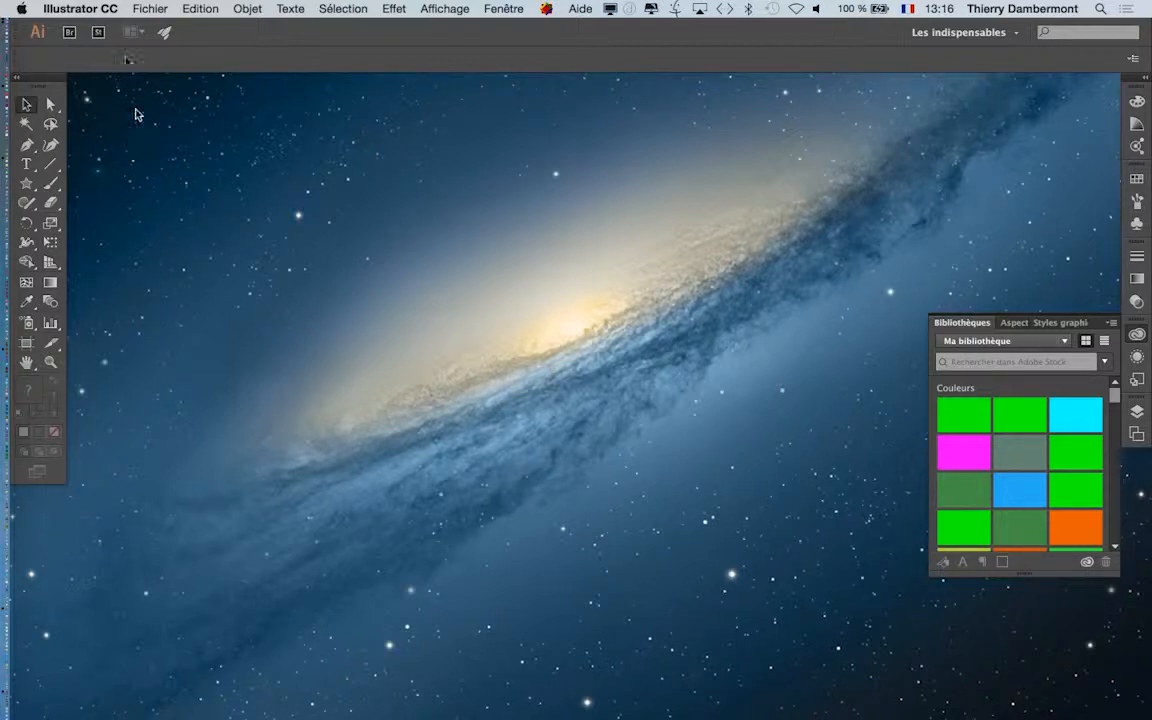
Open anteater.png from the "jour 1 - vectorisation et motifs" folder on the desktop.
click(140, 8)
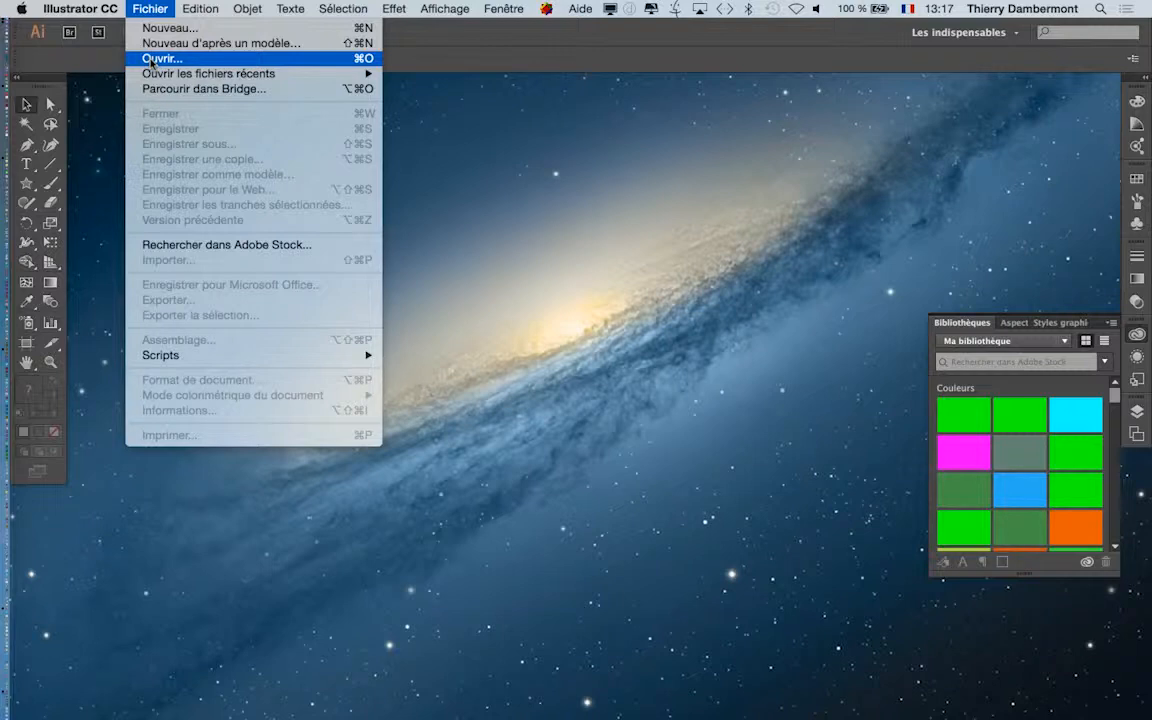
click(152, 61)
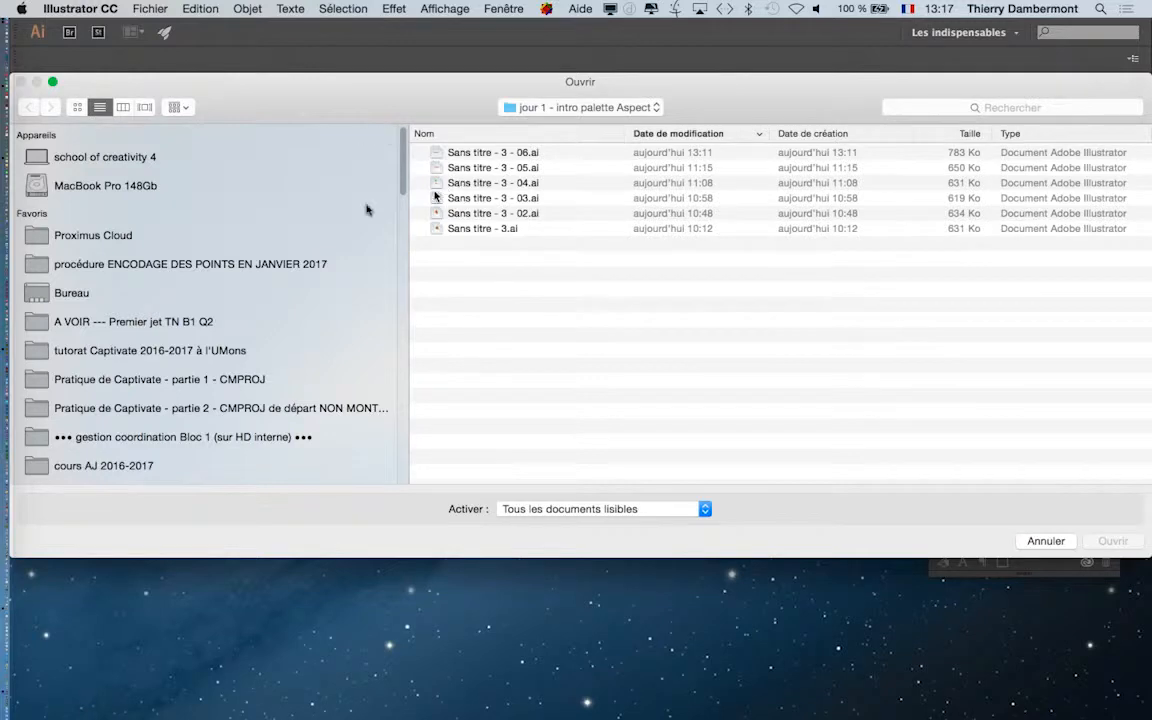
click(127, 300)
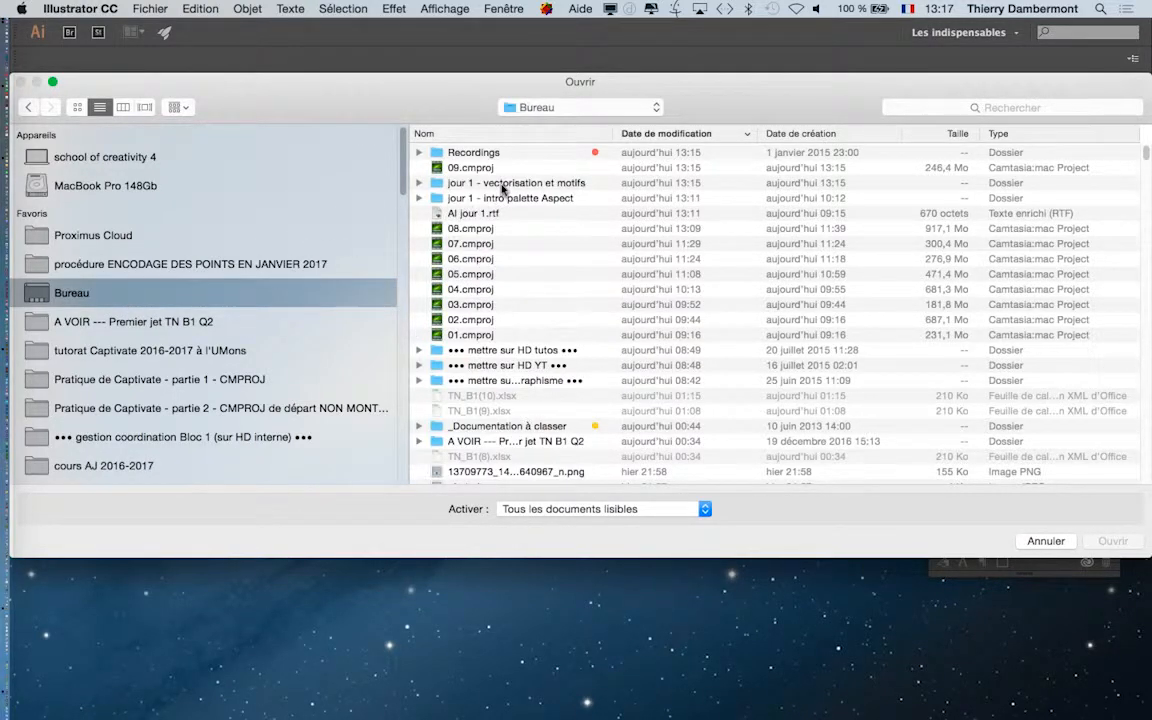
double_click(500, 184)
click(485, 155)
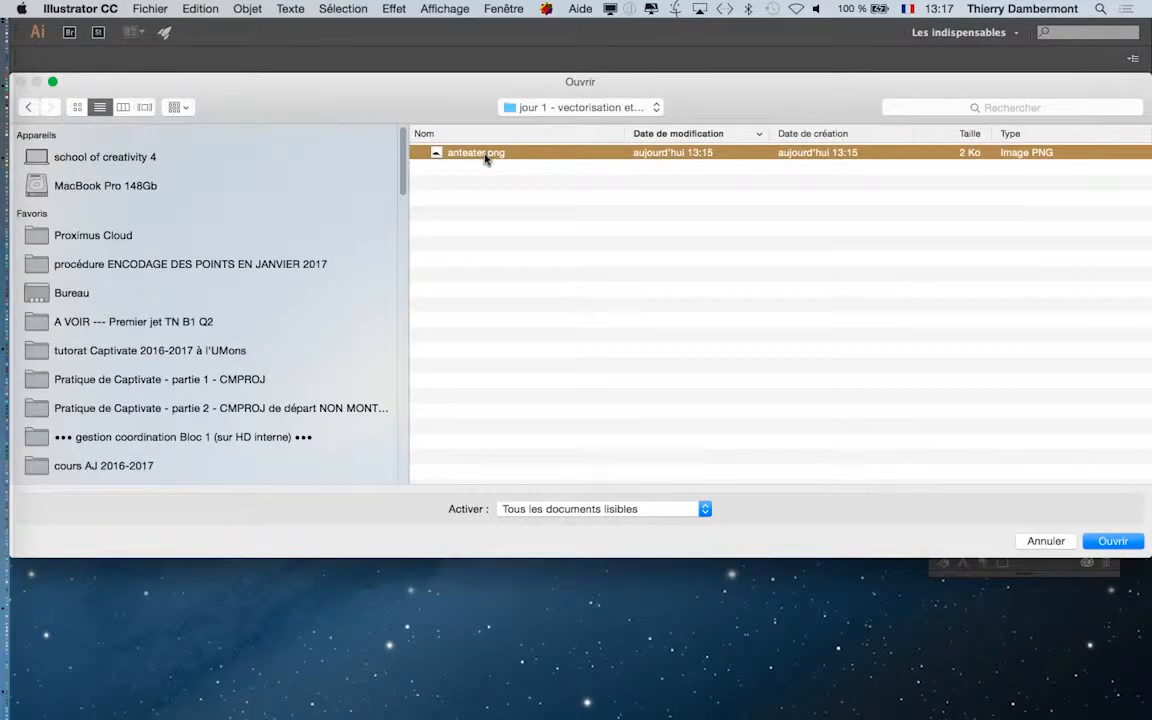
click(1118, 547)
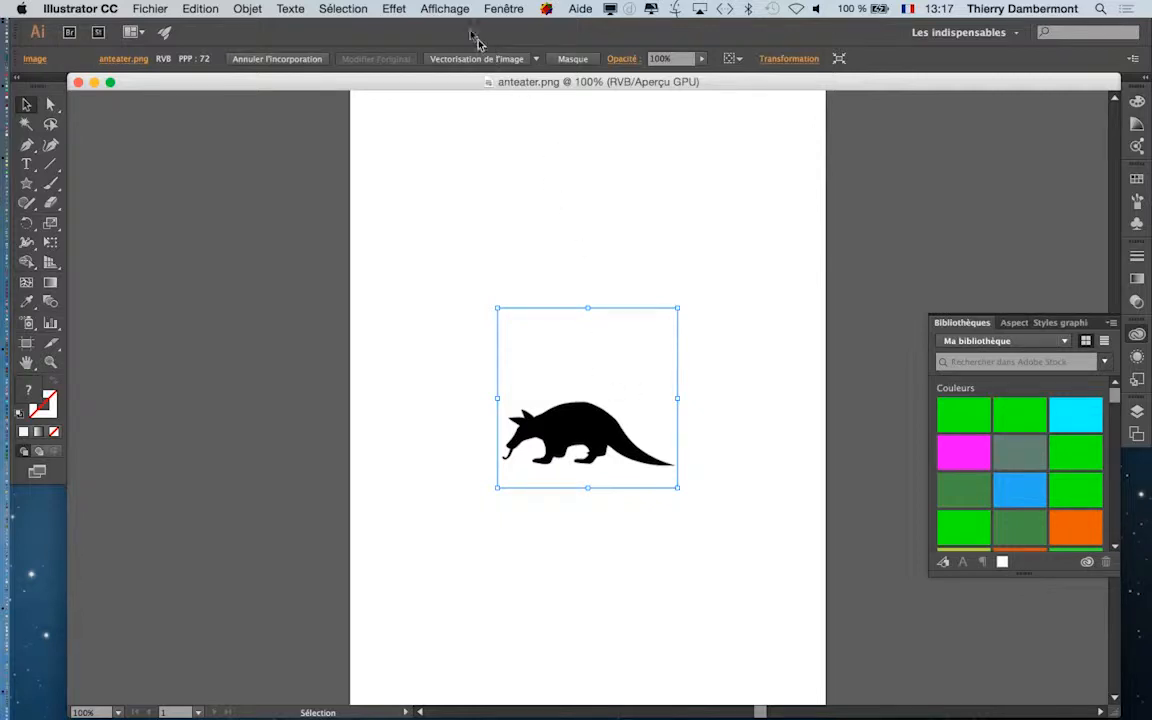
Show the transparency grid to check the anteater image's background, and hide the grid again.
click(444, 9)
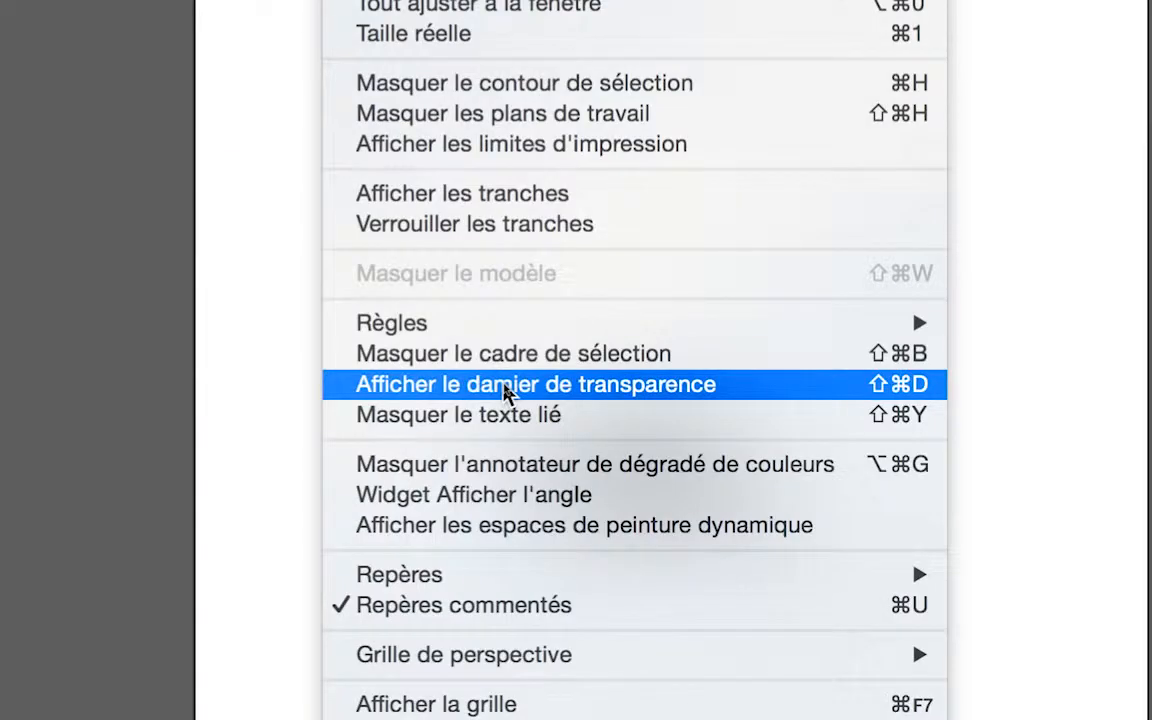
click(505, 393)
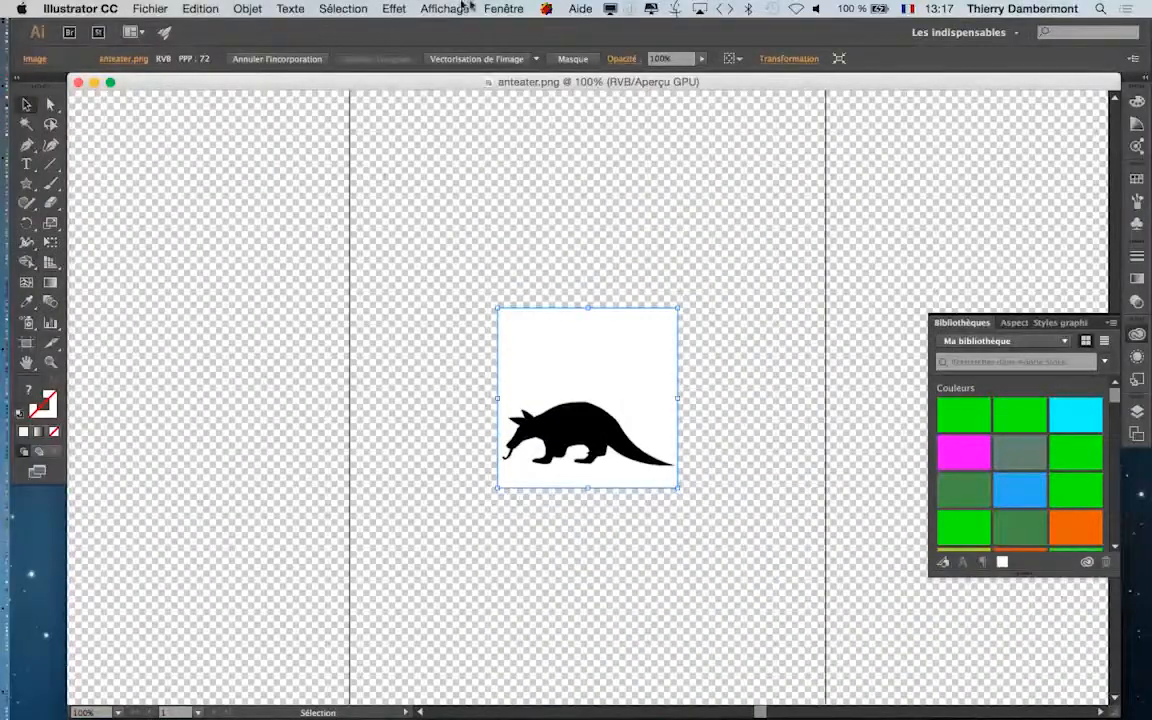
click(466, 6)
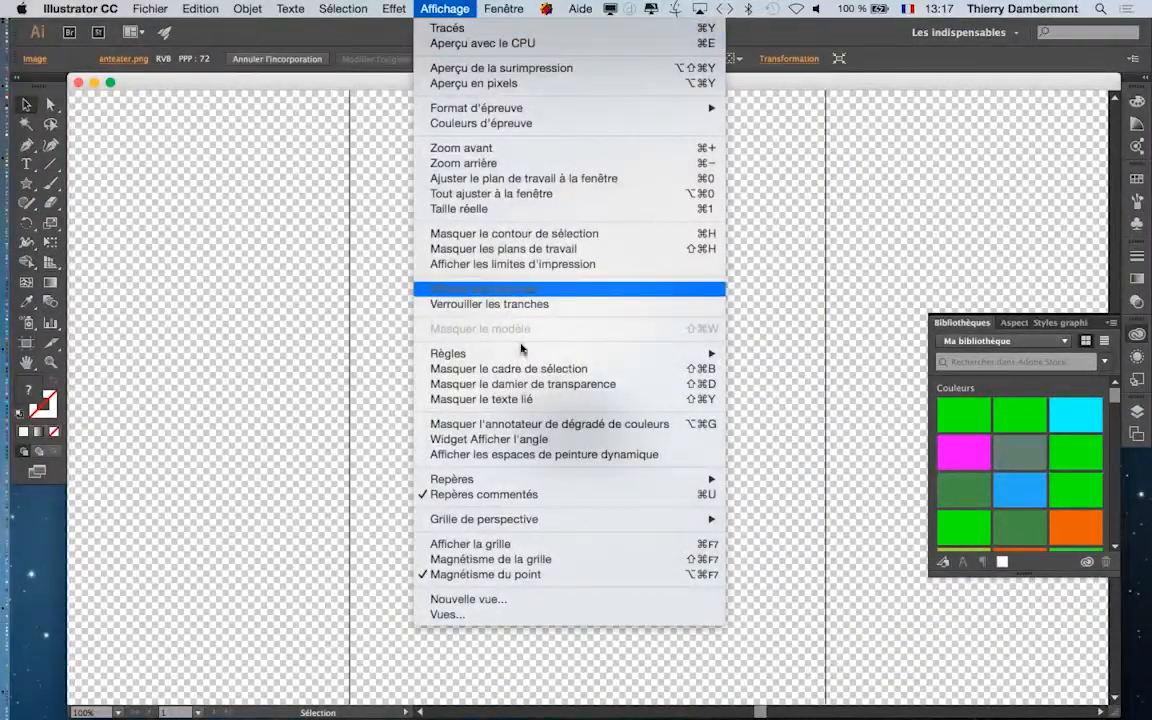
click(535, 388)
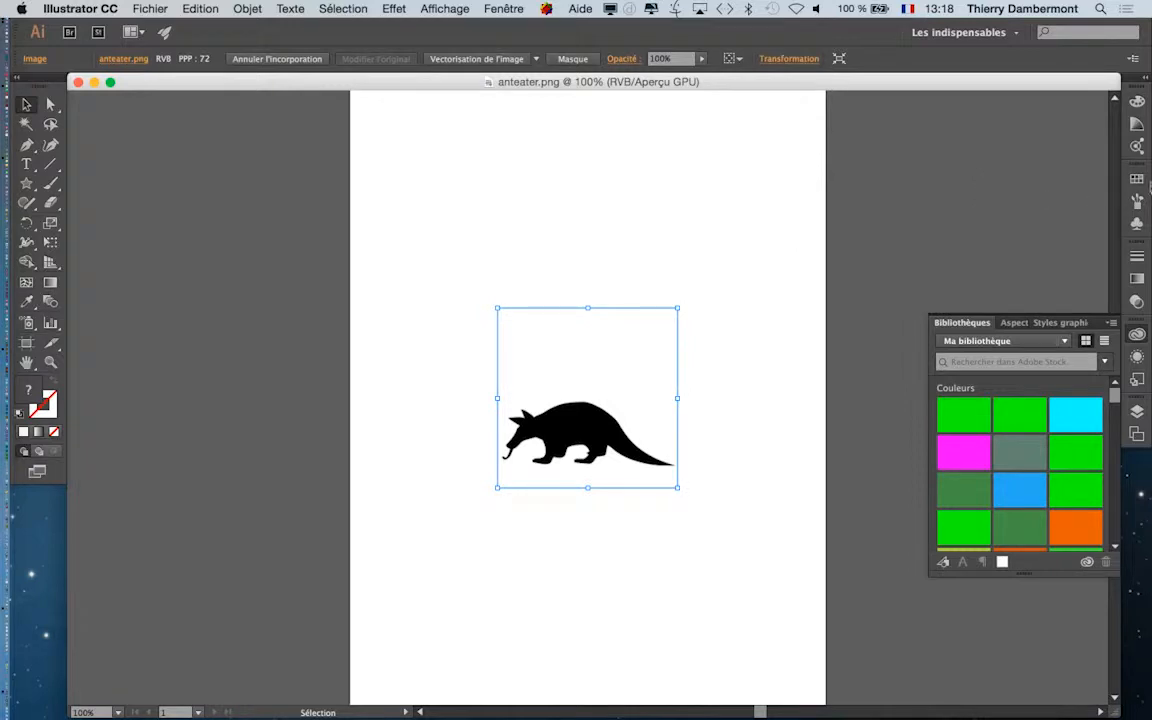
Detach the Nuancier, Symboles and Formes palettes as floating palettes and display the Styles graphiques palette.
click(1137, 180)
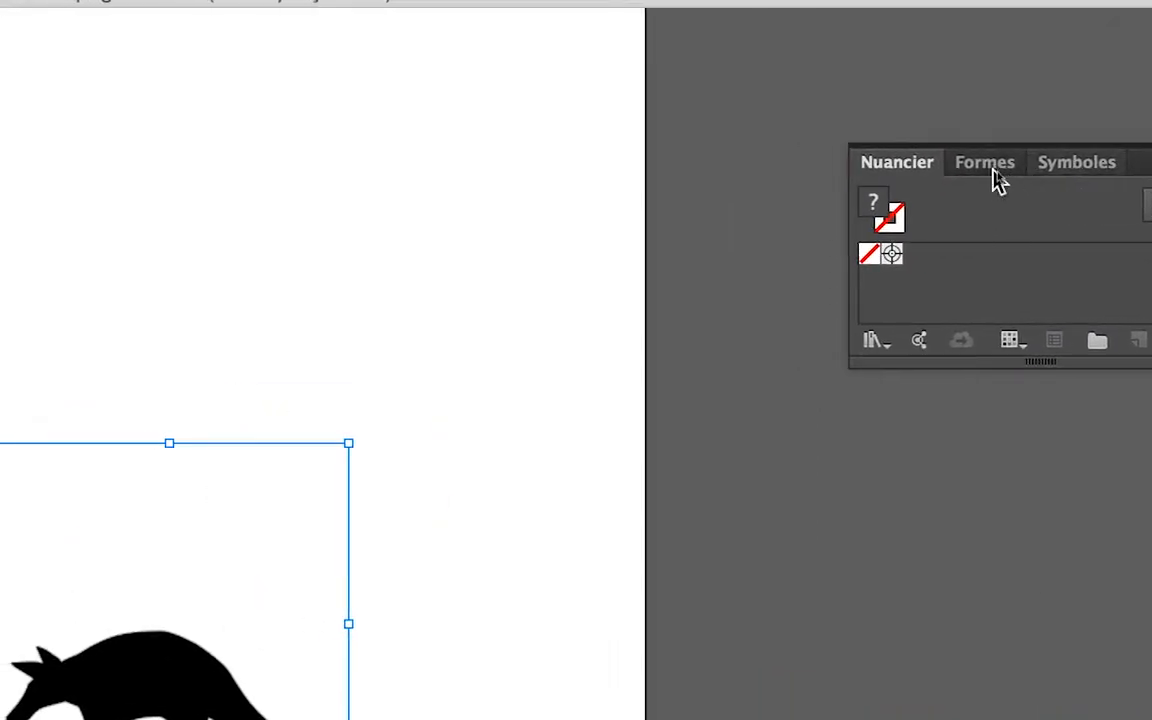
drag(892, 180, 467, 185)
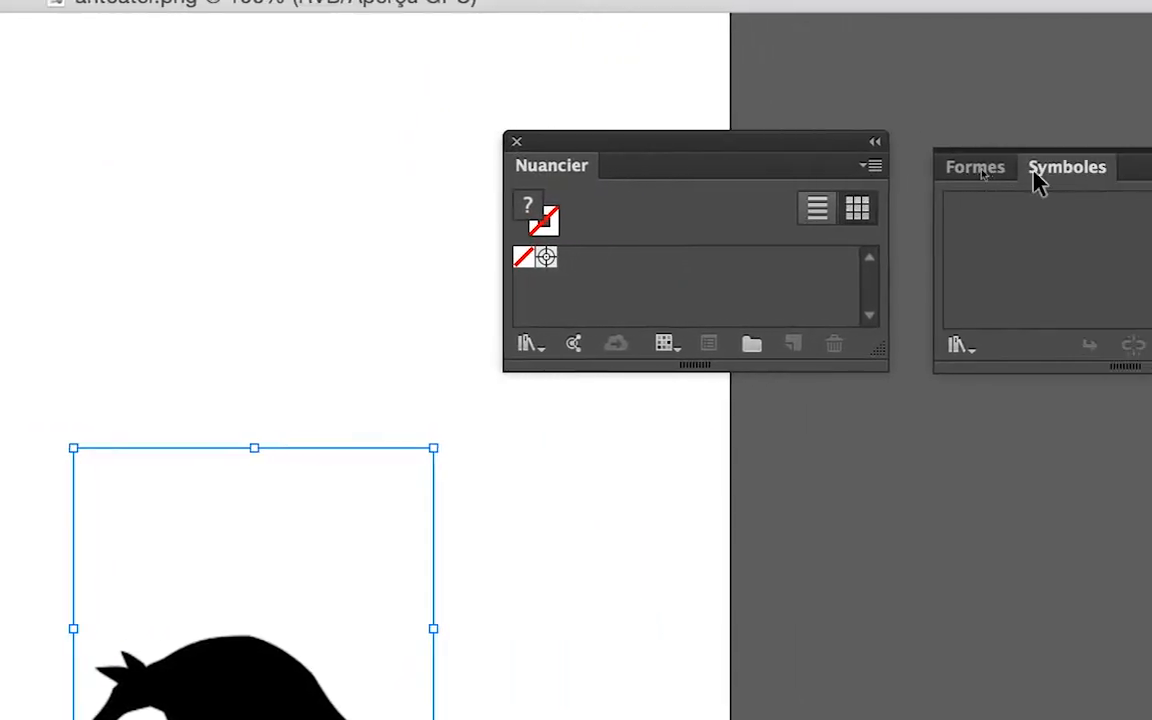
drag(1075, 178, 673, 490)
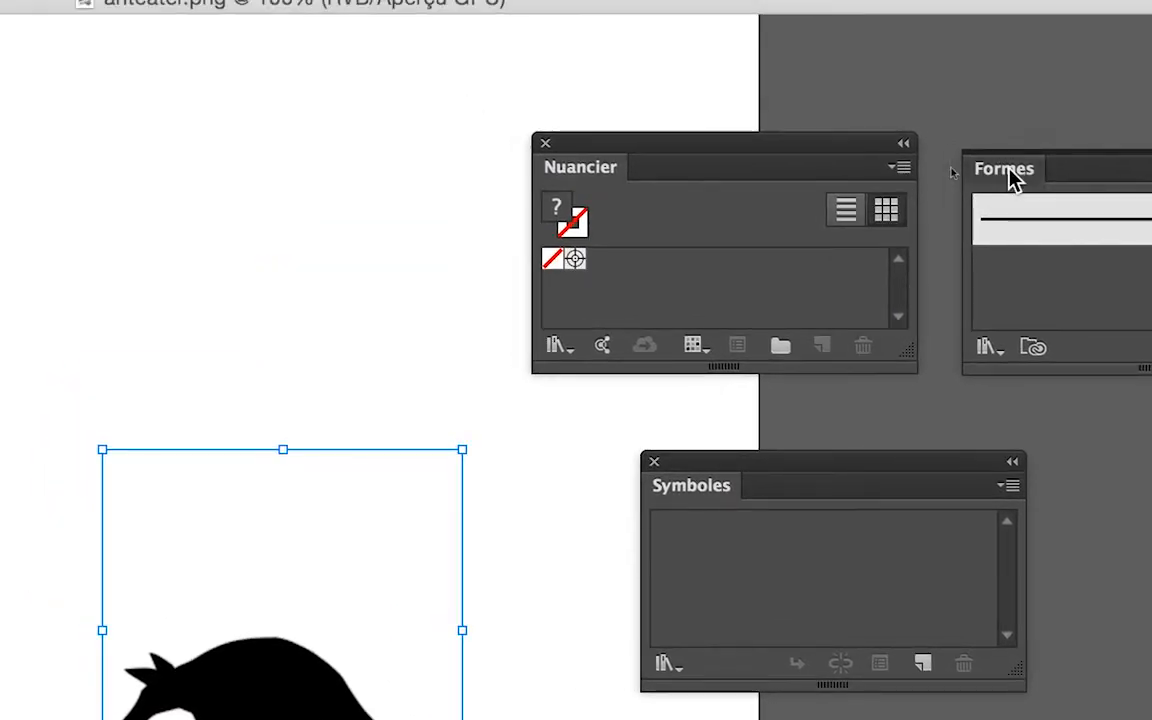
drag(1010, 178, 110, 167)
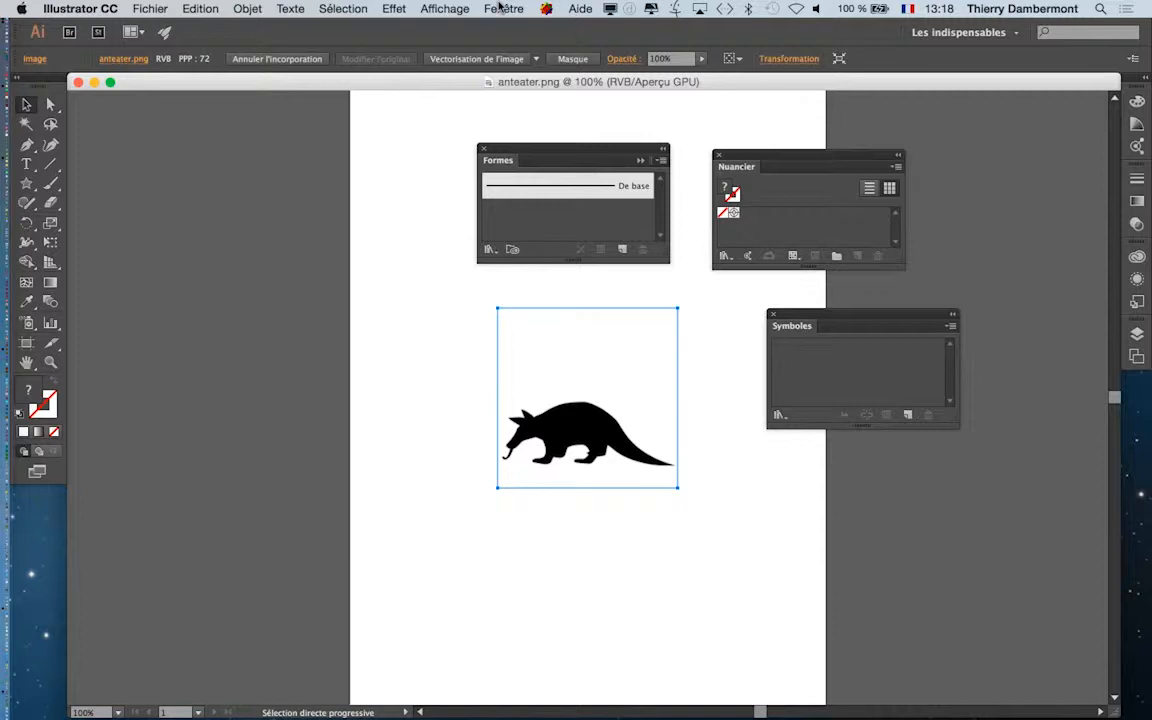
click(503, 8)
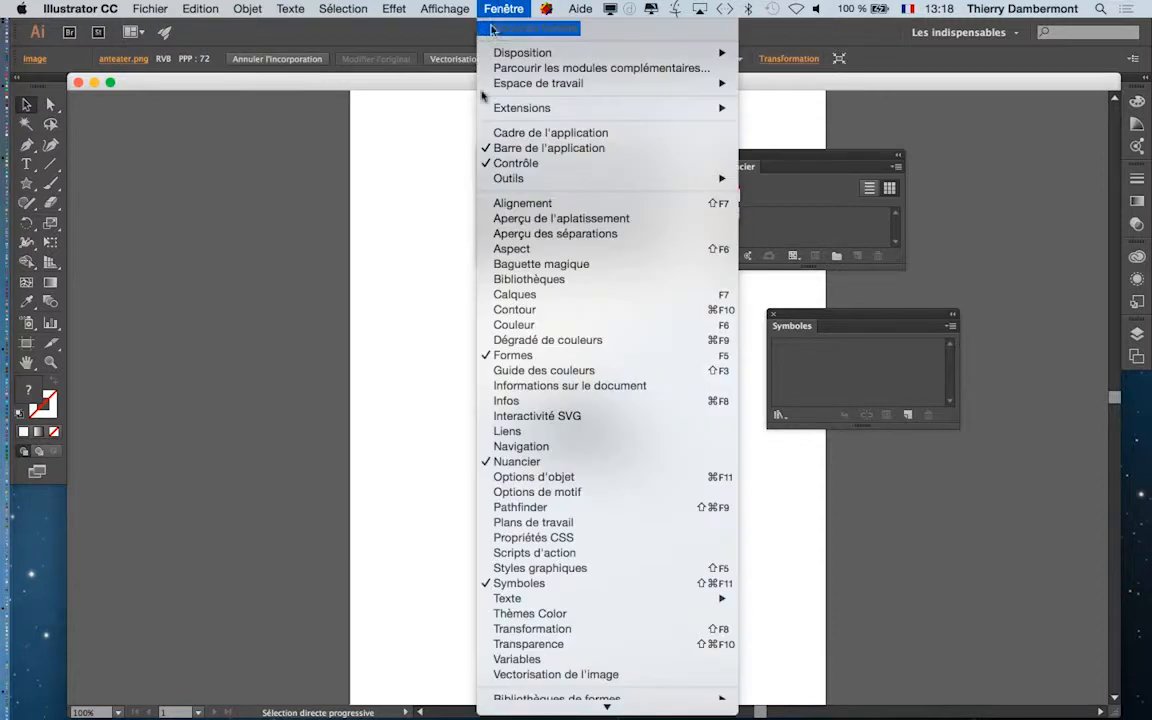
click(550, 567)
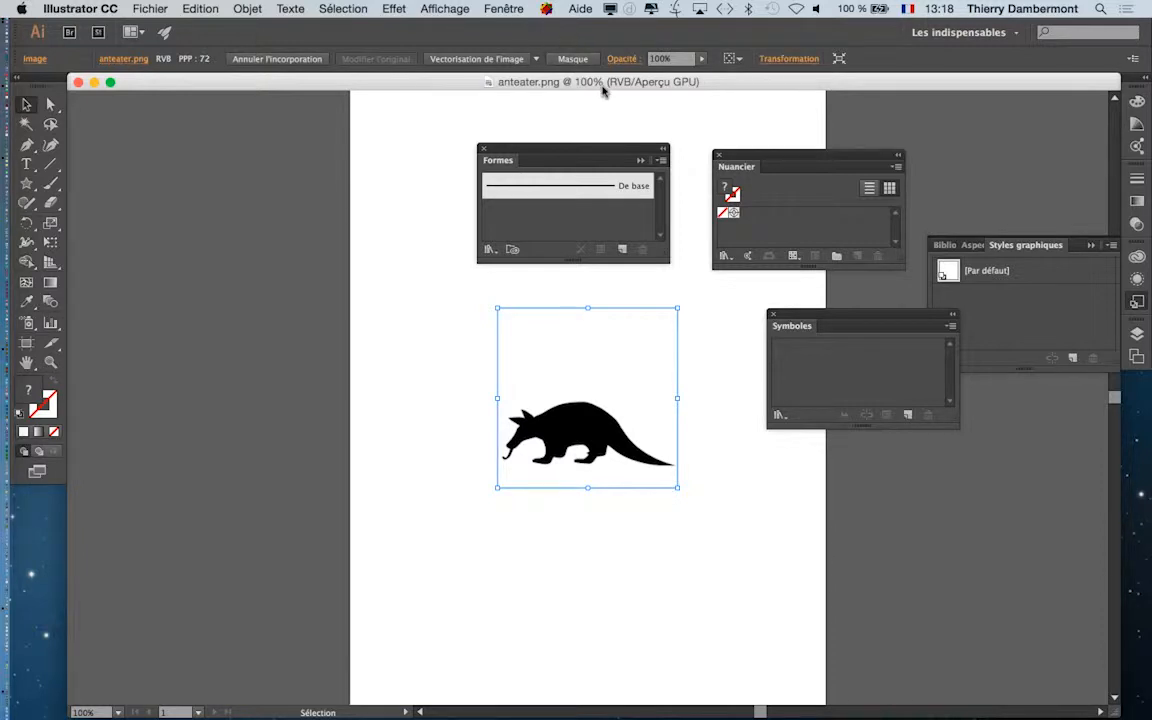
Close the anteater.png document and create a new A4 document in landscape orientation.
click(78, 82)
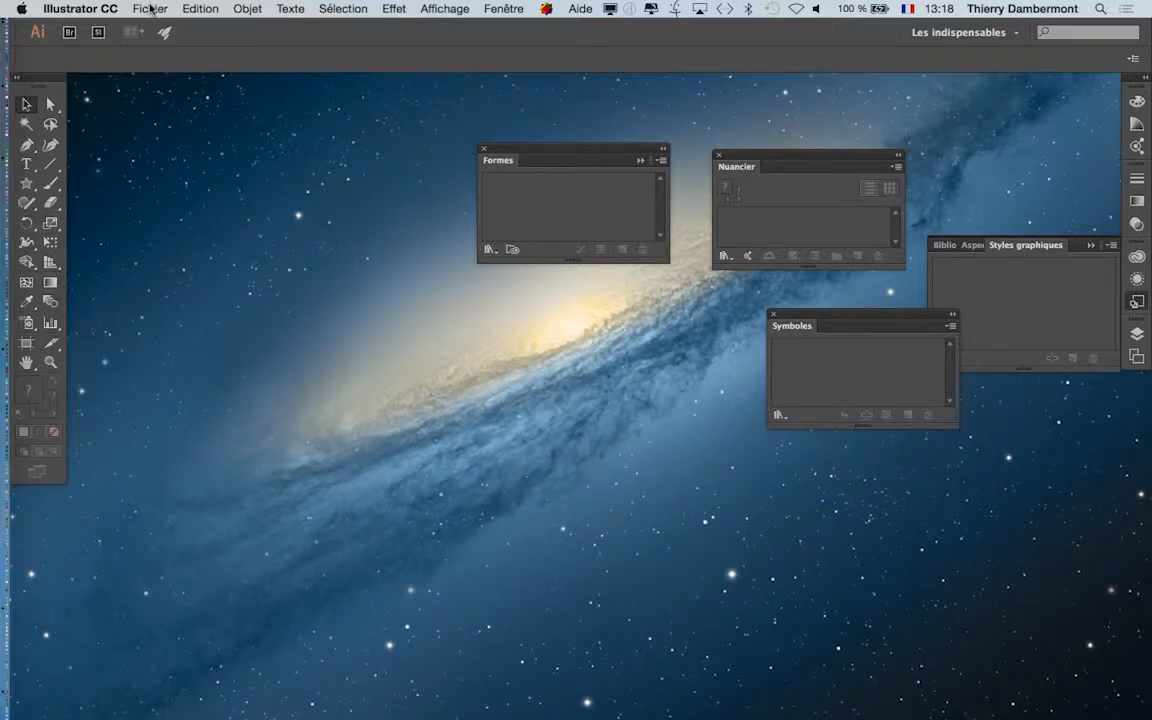
click(150, 10)
click(150, 31)
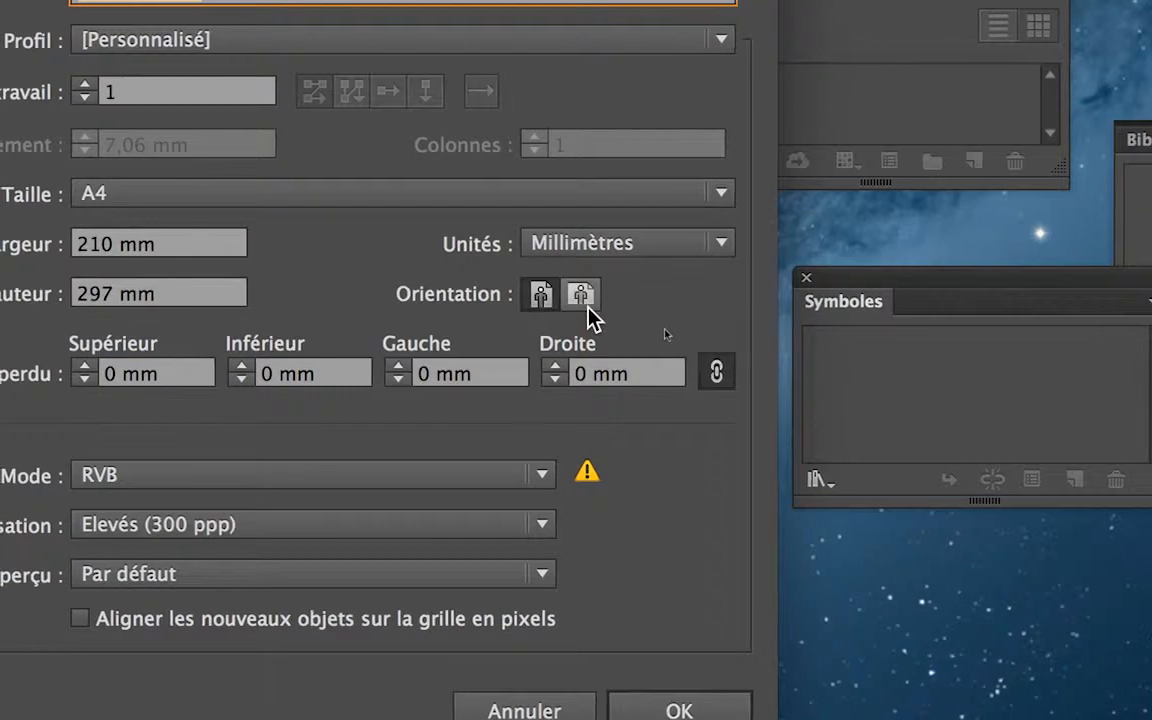
click(588, 306)
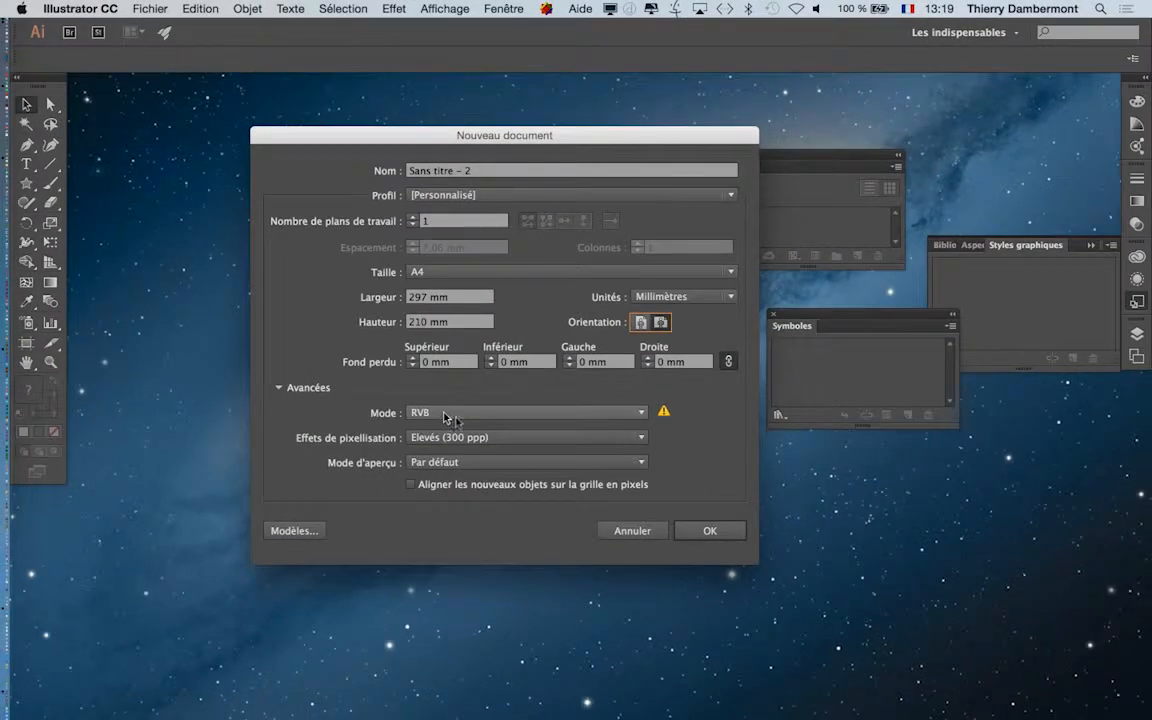
click(691, 529)
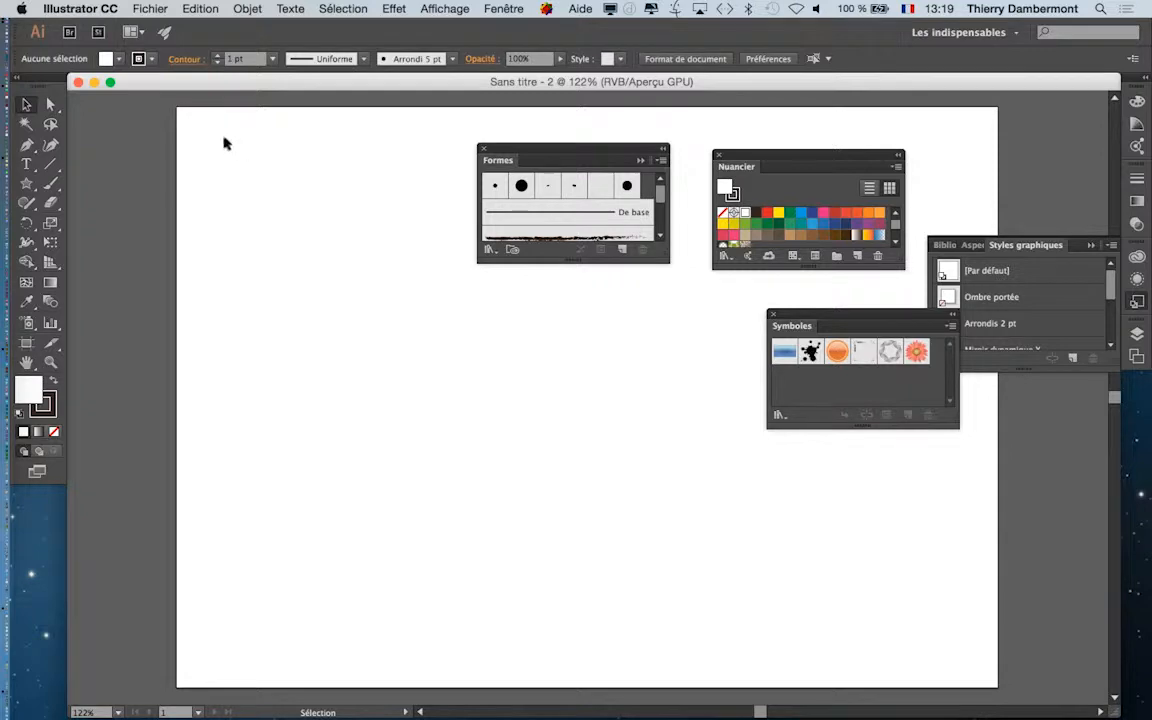
Switch to full-screen mode and import anteater.png as a linked image, placing it at its original size in the artboard's left half.
key(f)
click(161, 6)
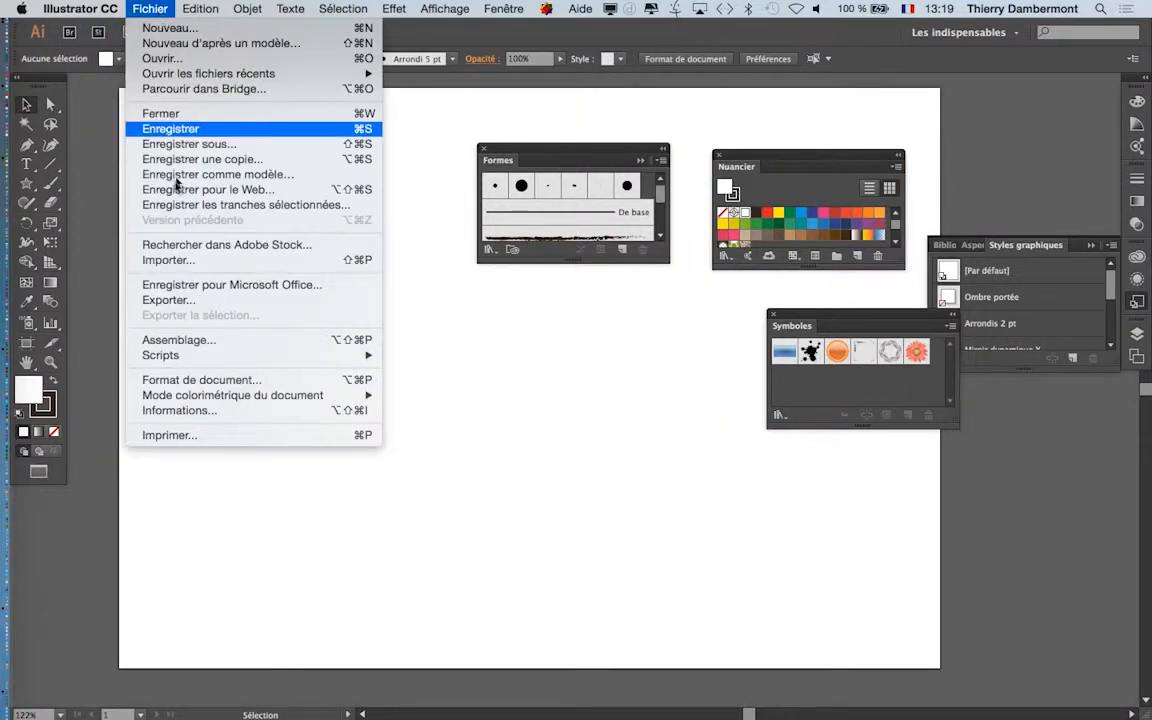
click(183, 263)
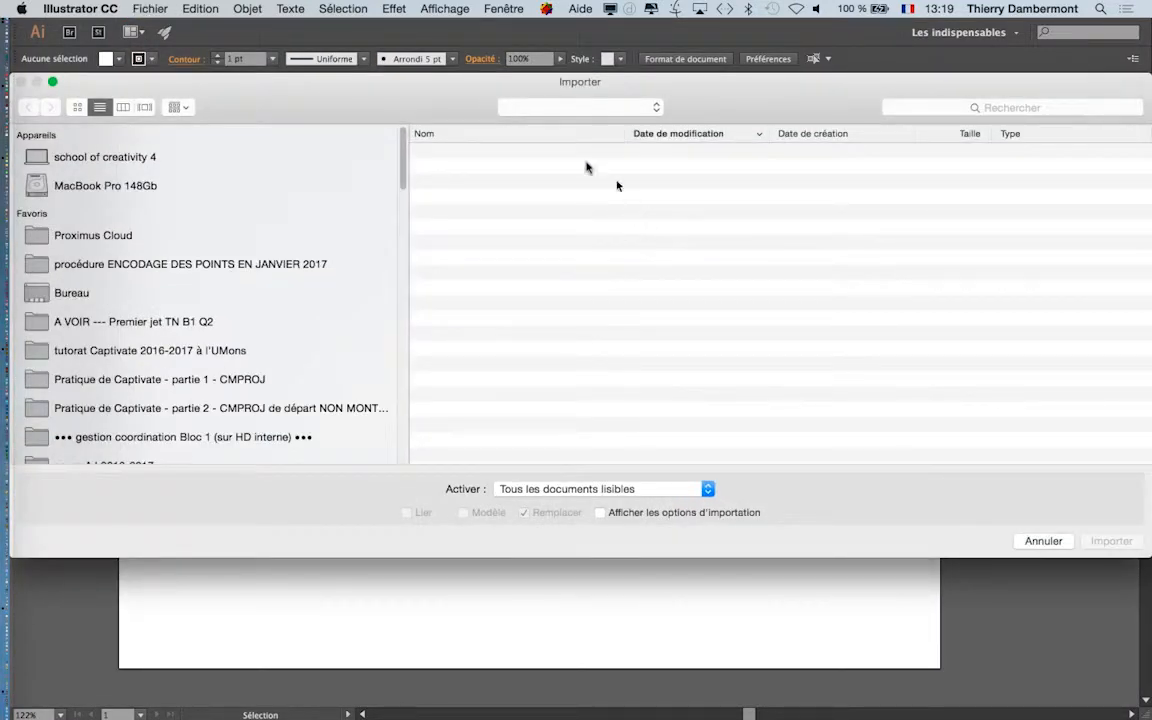
click(493, 153)
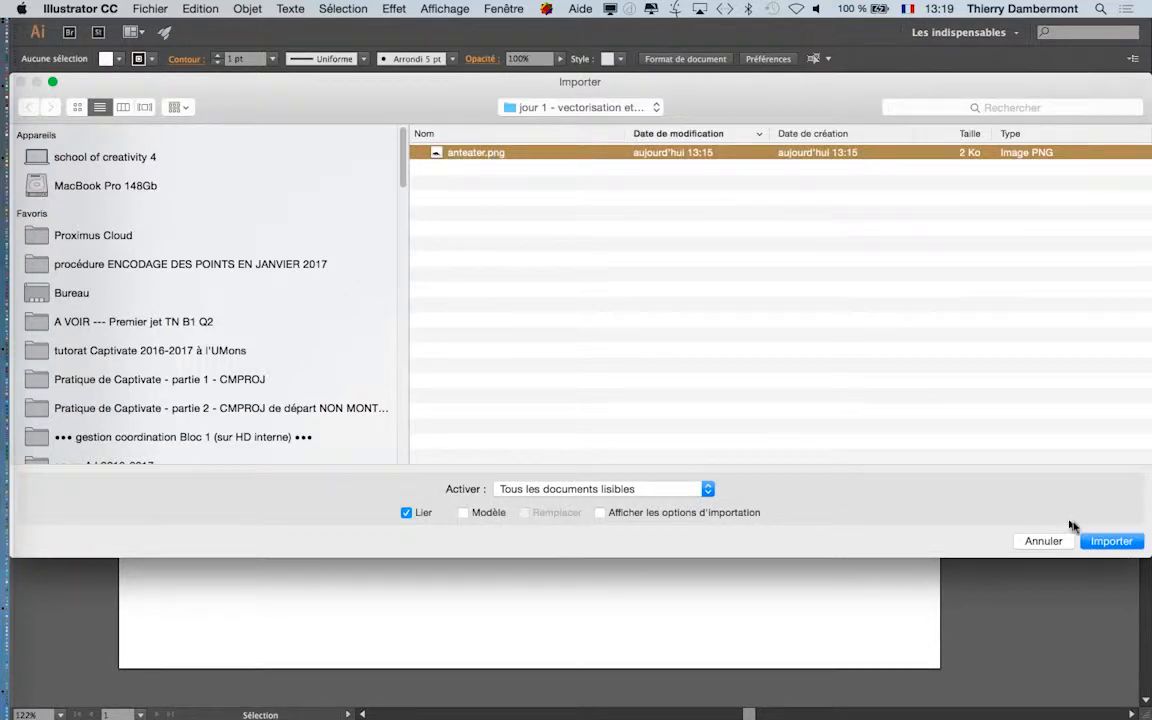
click(1107, 541)
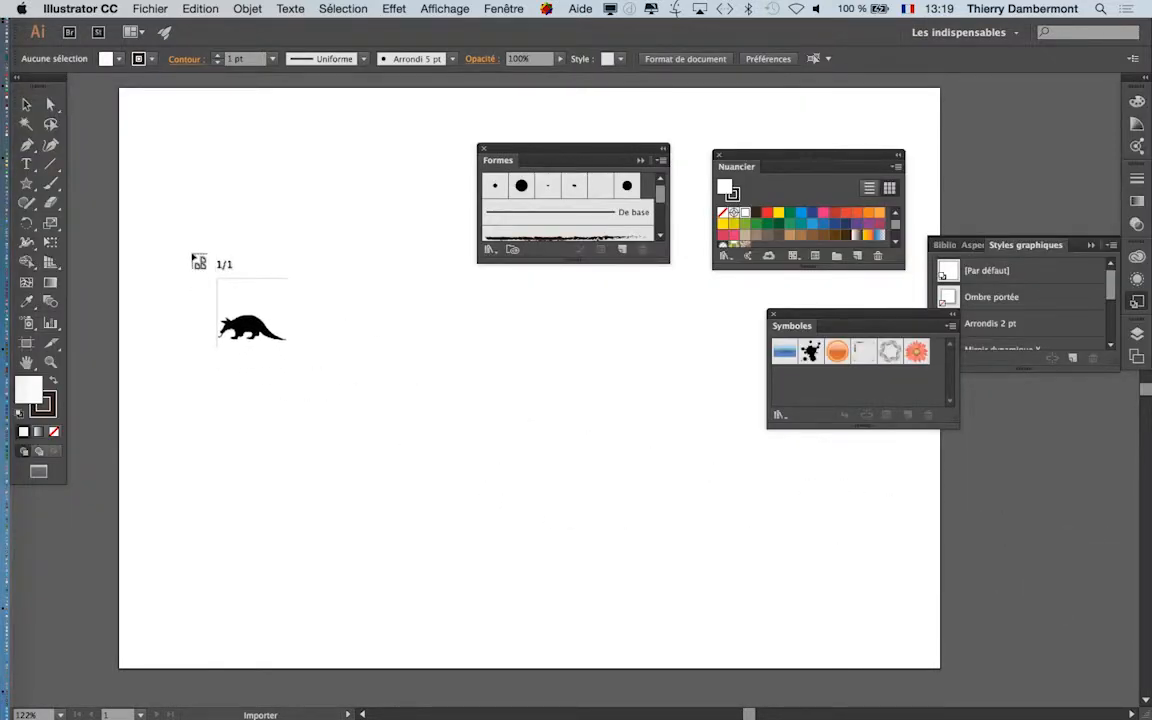
key(super+minus)
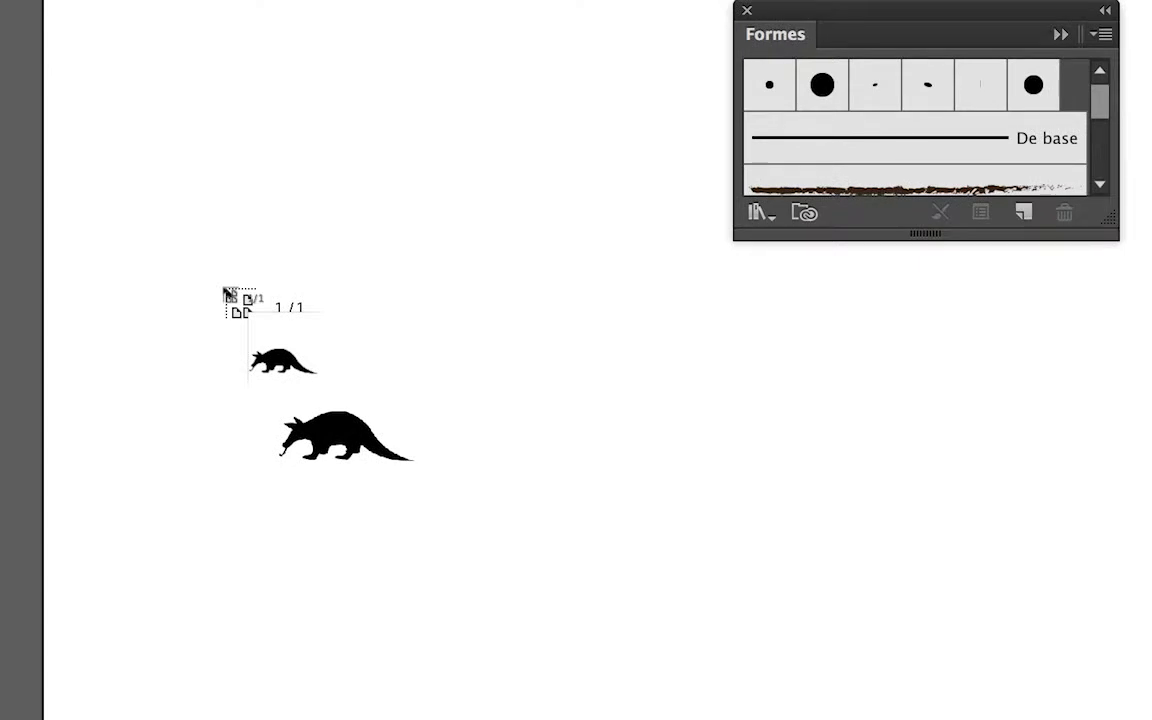
click(224, 288)
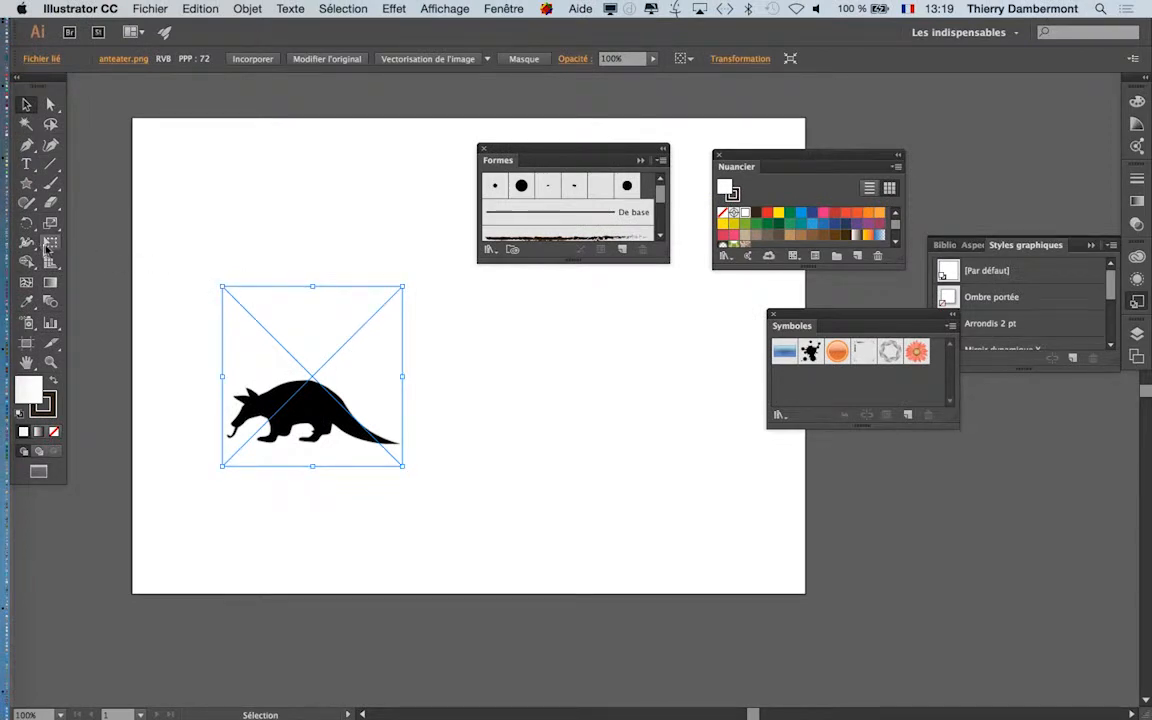
Enlarge the linked anteater image to about 218% with Free Transform and centre it roughly on the artboard, clearing the Formes palette out of the way.
click(47, 246)
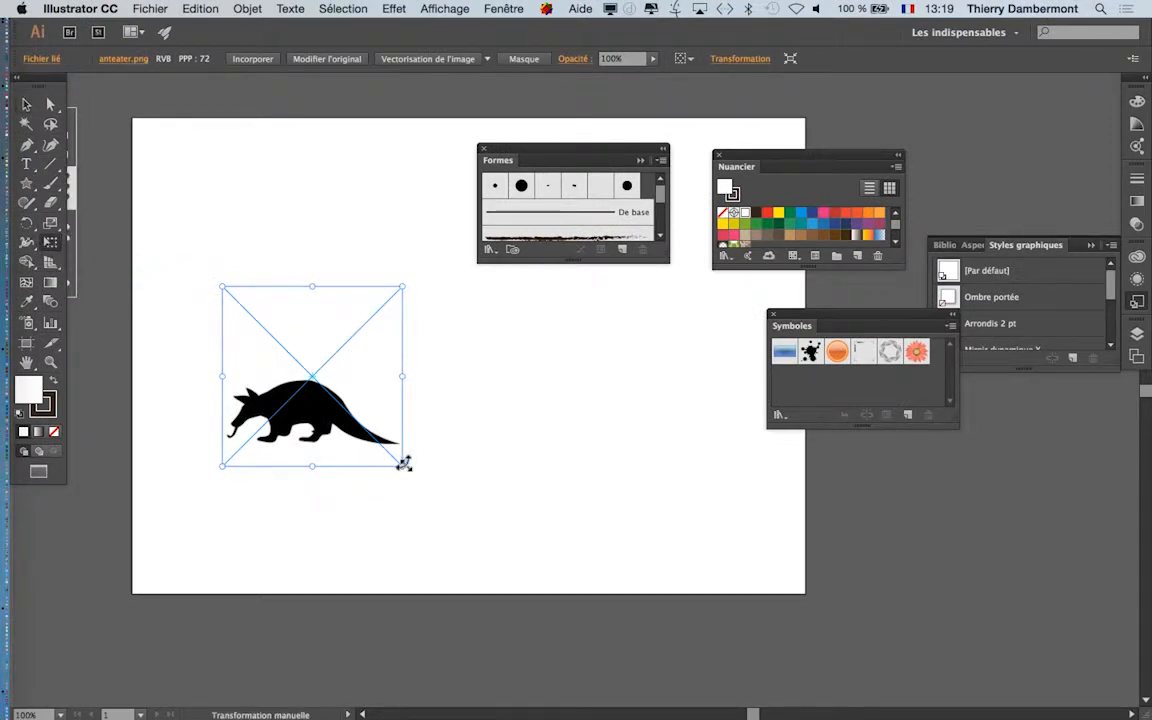
drag(404, 463, 544, 535)
drag(503, 155, 956, 115)
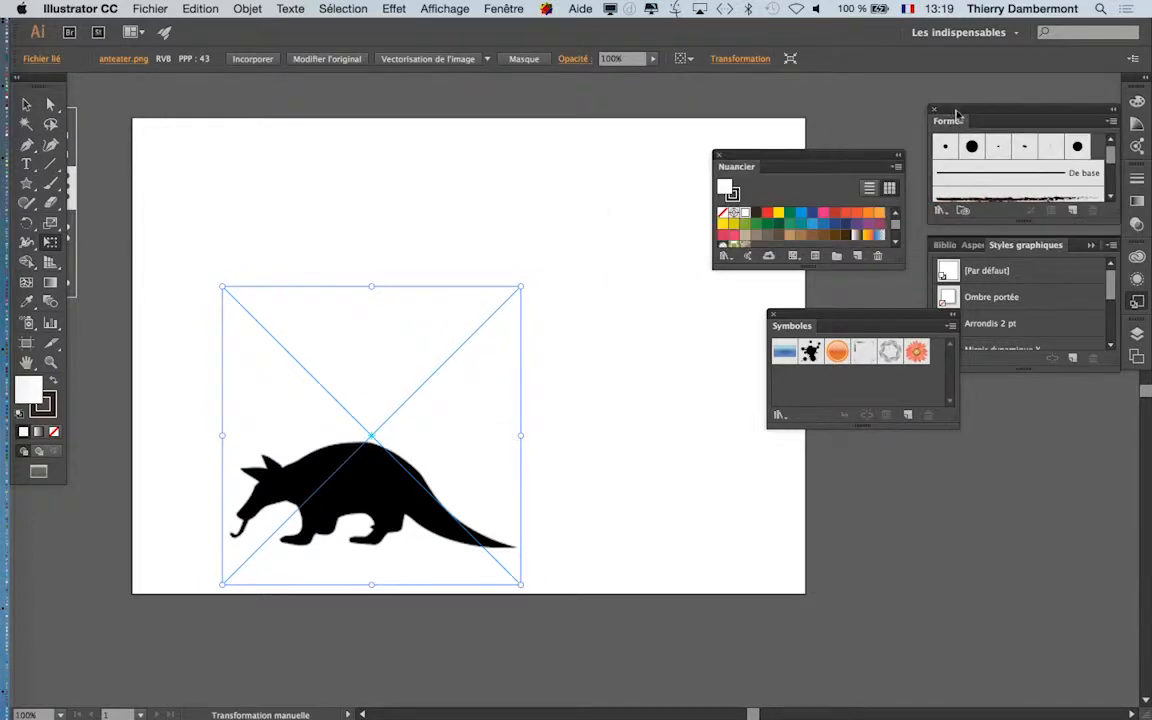
drag(519, 285, 614, 196)
drag(427, 424, 437, 398)
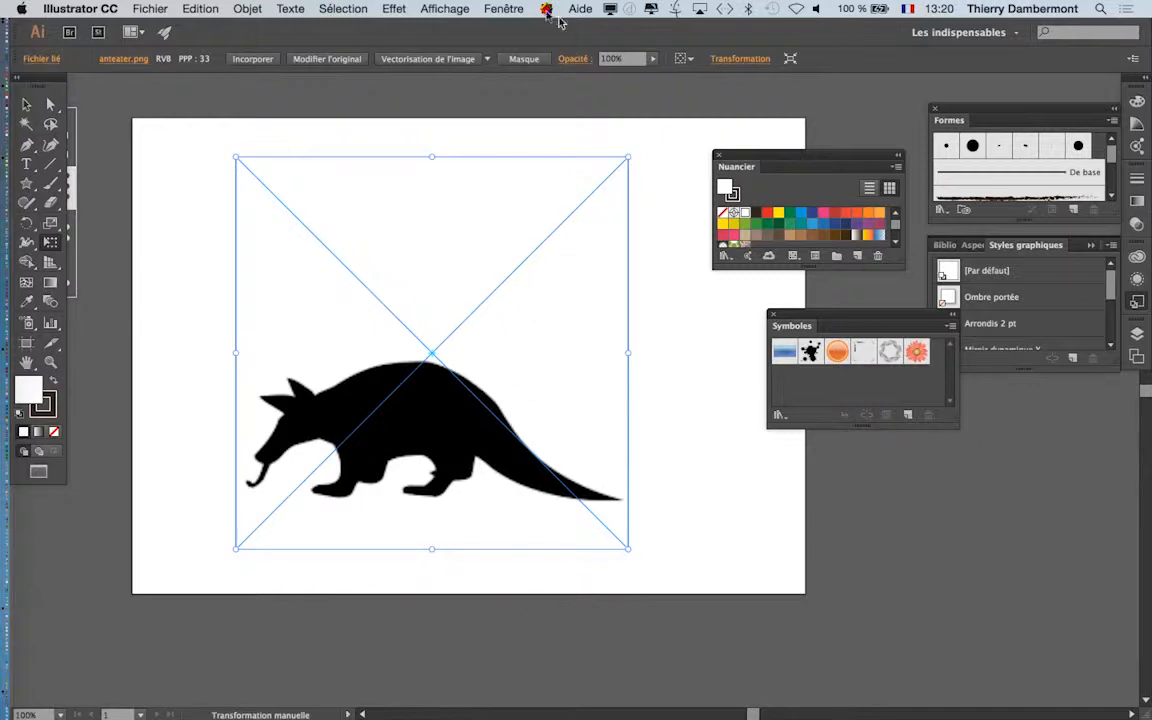
Display the link information of anteater.png in the Liens palette to examine its resolution, dimensions and scale.
click(505, 9)
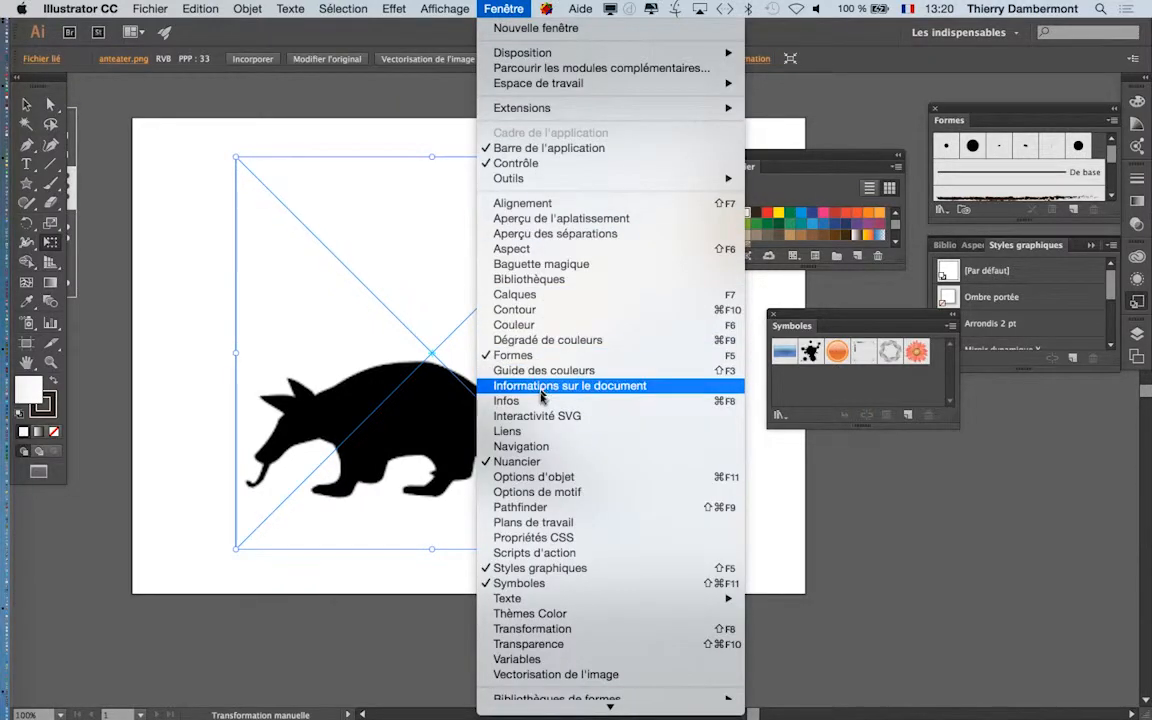
click(537, 432)
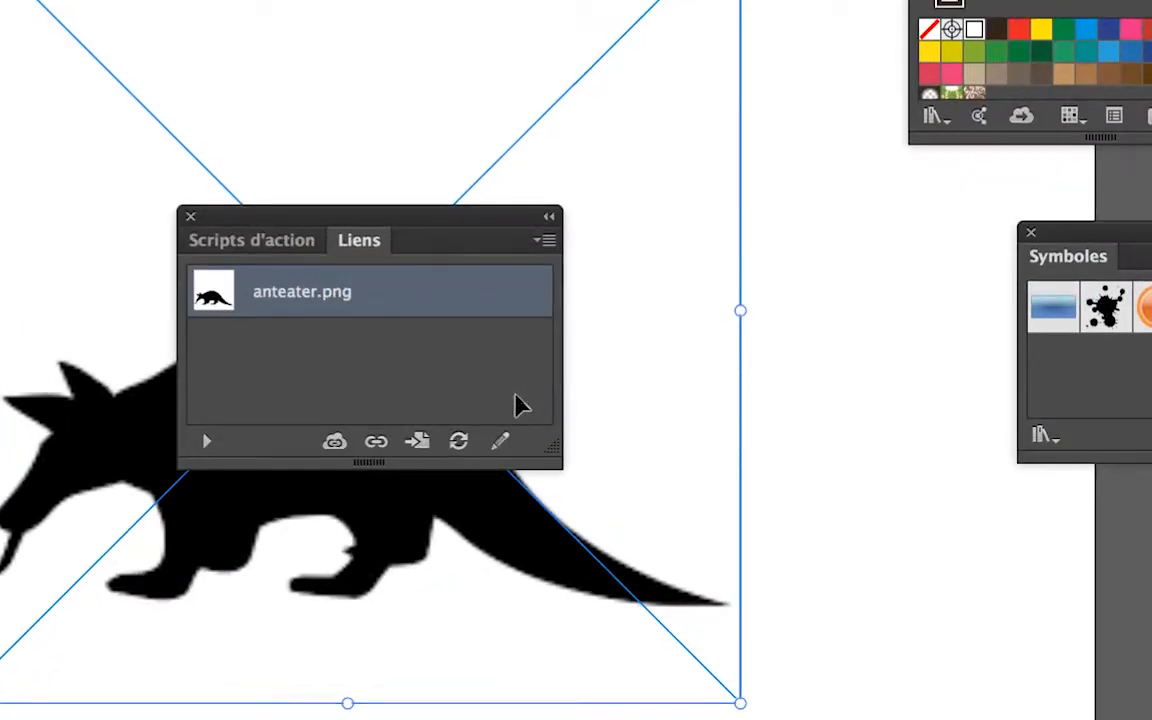
click(305, 439)
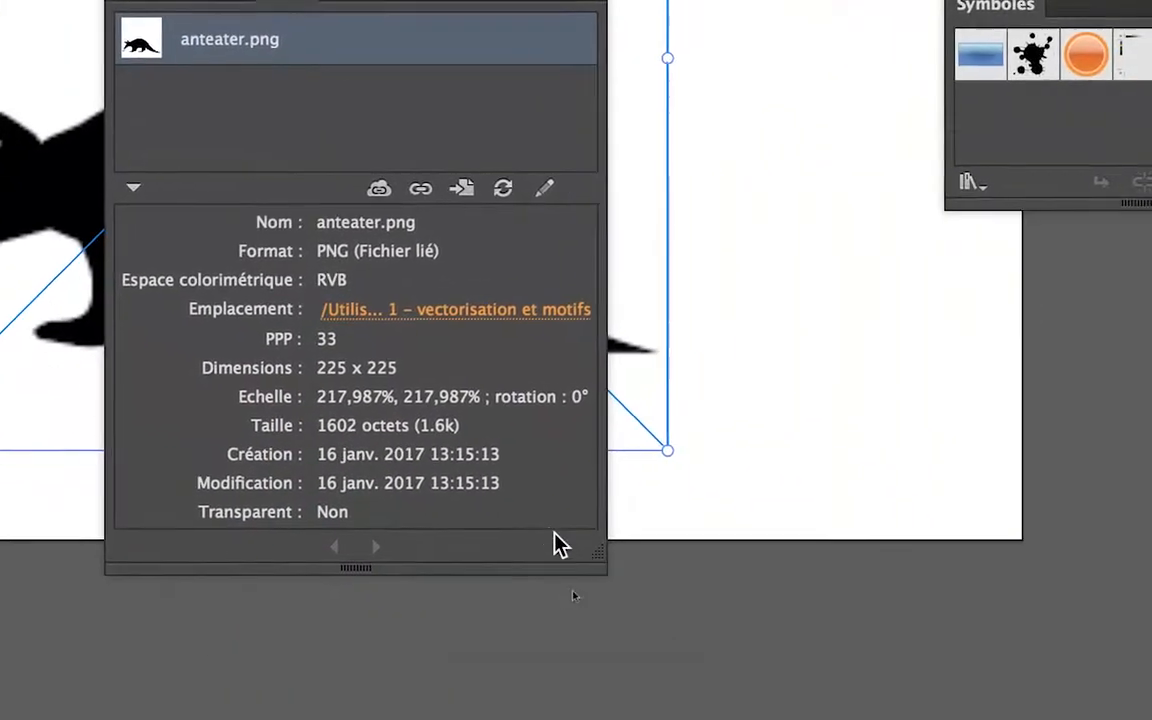
Widen the Liens palette to examine the full file location of anteater.png, collapse its link details, shrink the palette and close it.
drag(567, 541, 885, 536)
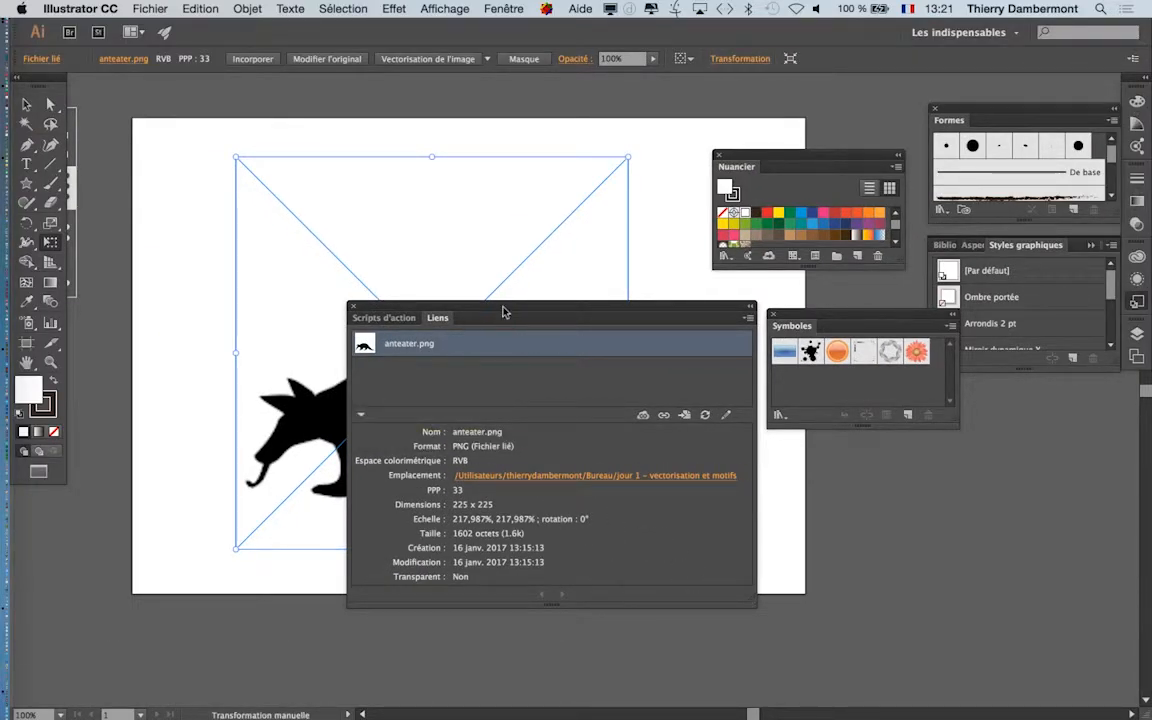
drag(504, 311, 803, 297)
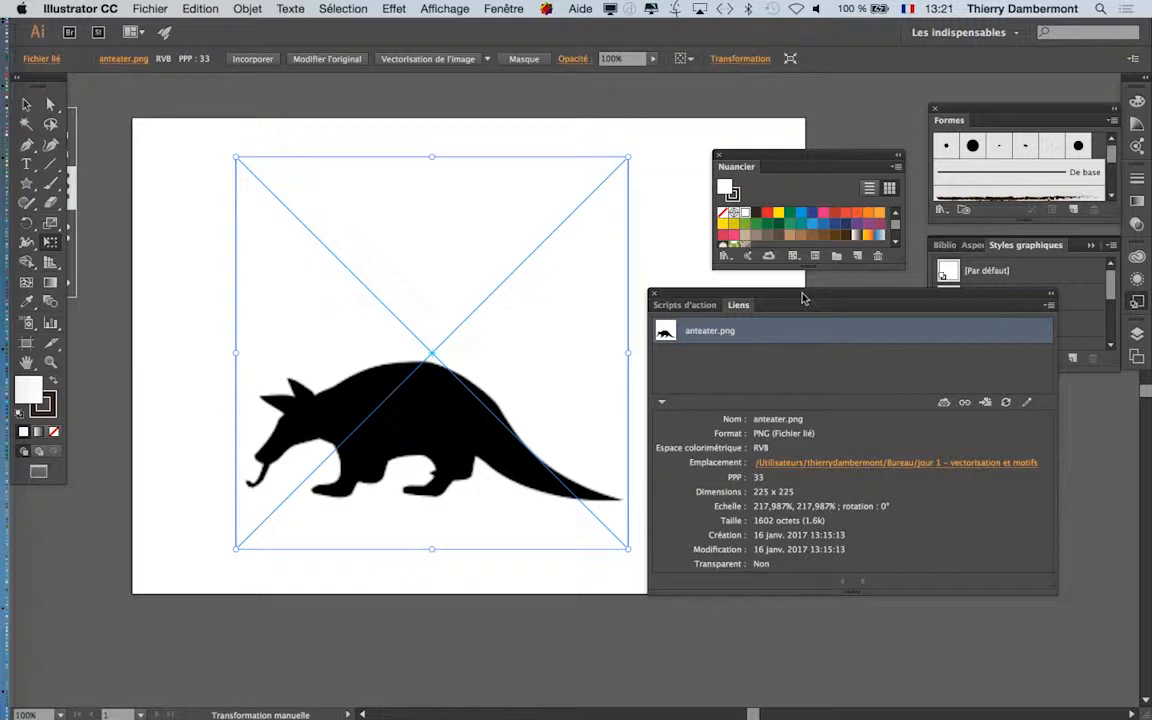
click(661, 402)
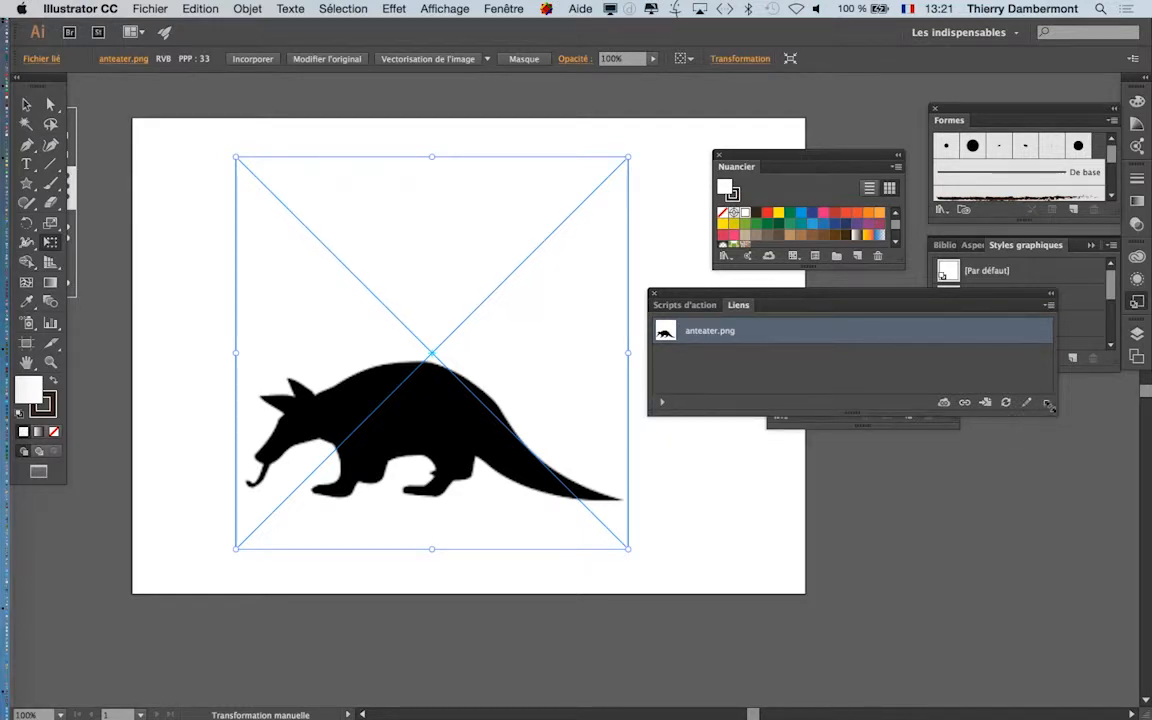
drag(1052, 412, 836, 457)
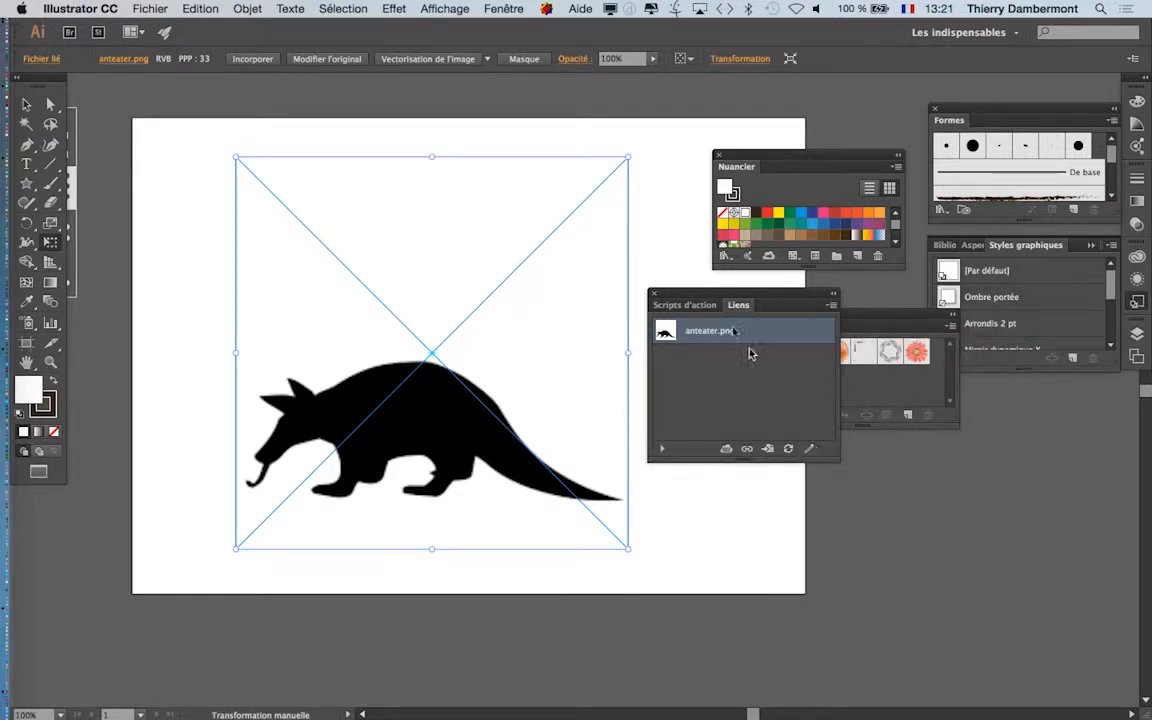
drag(700, 293, 656, 105)
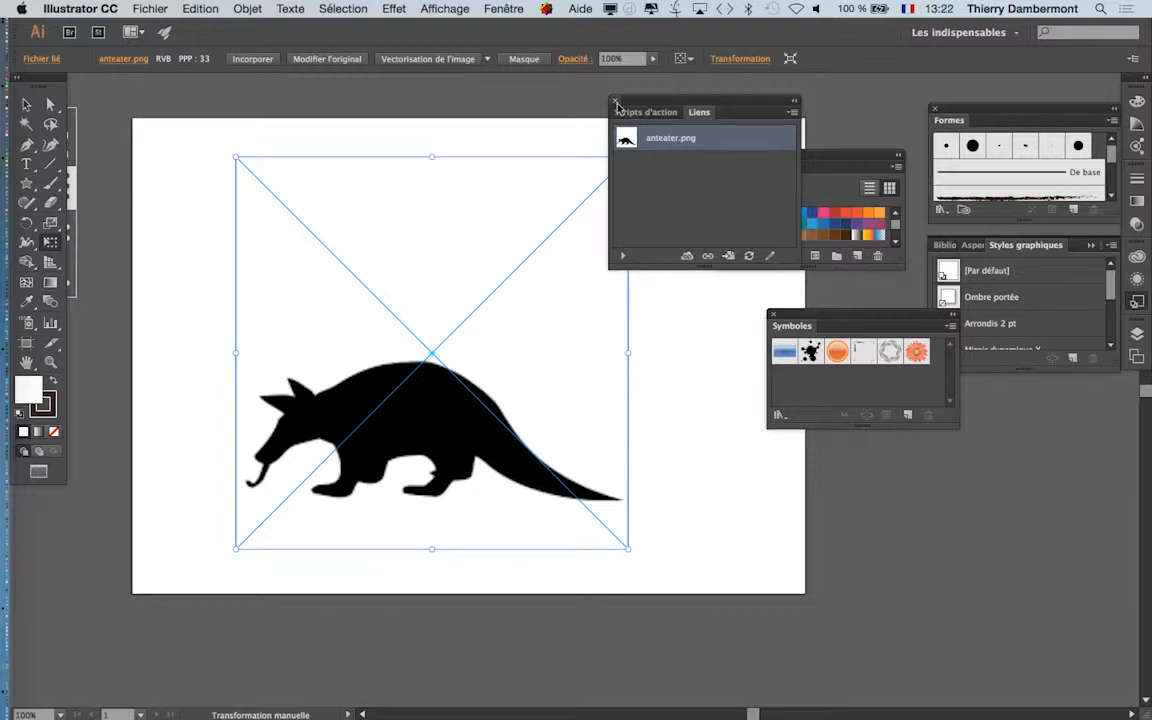
click(616, 104)
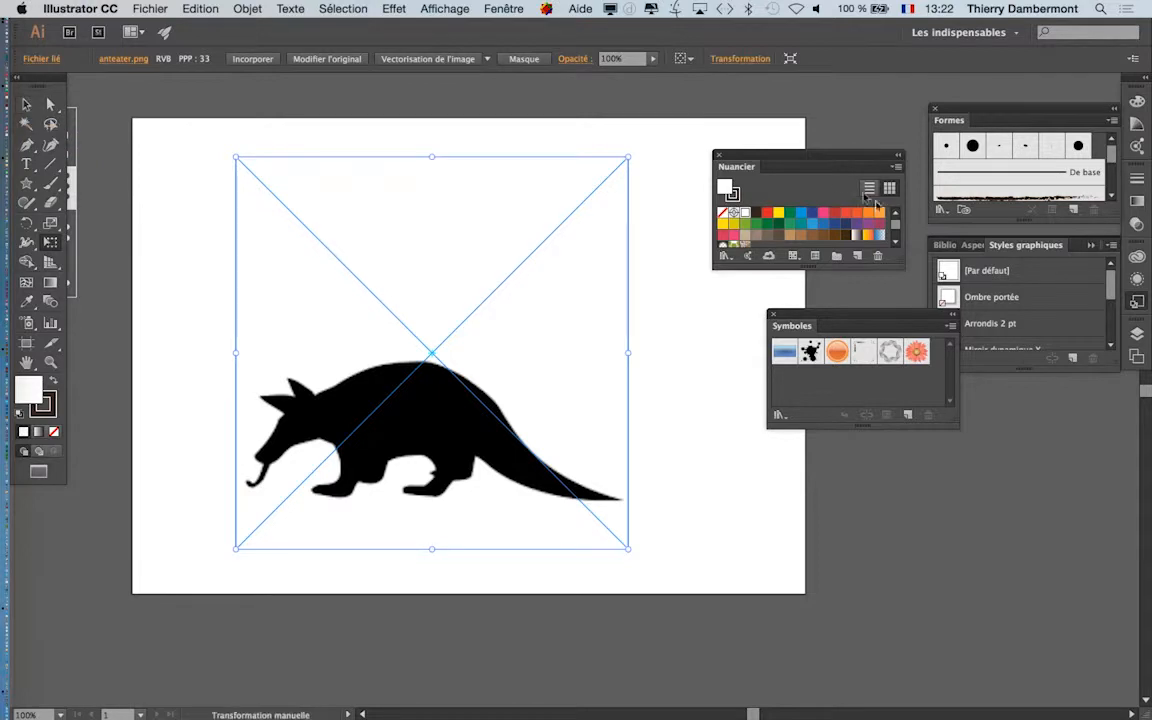
Arrange the floating Nuancier, Symboles and Formes palettes around the artboard's right side, and enlarge the Nuancier and Styles graphiques palettes to show their full contents.
drag(789, 159, 742, 106)
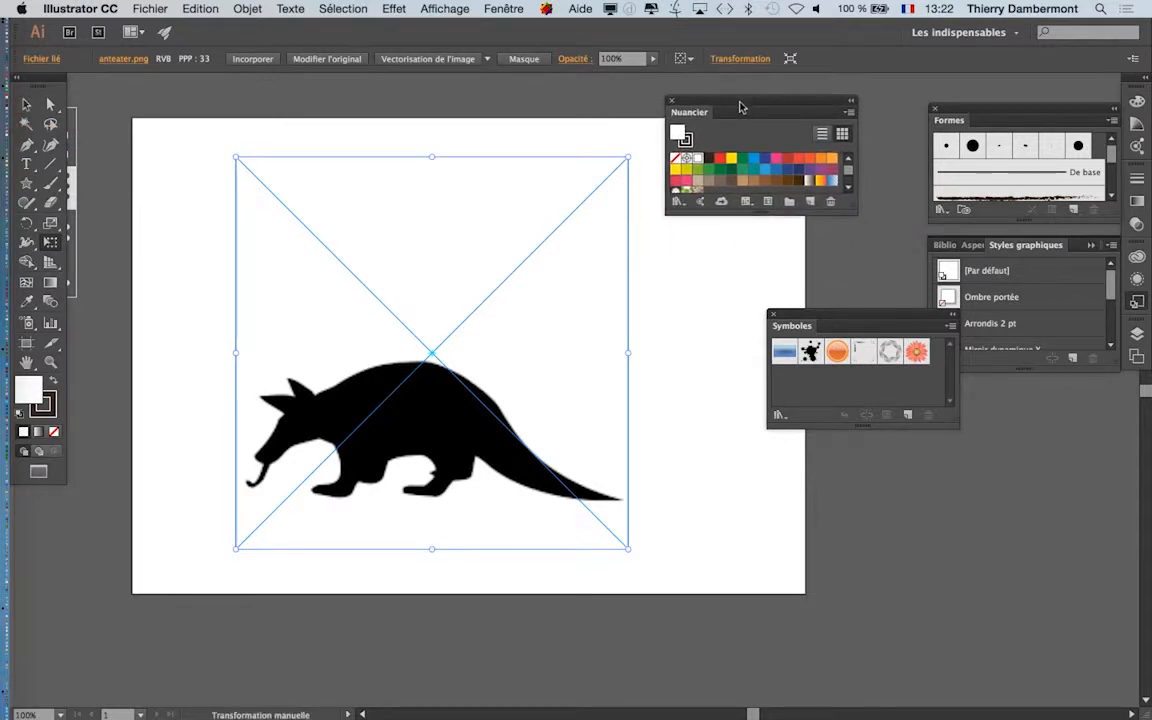
drag(825, 320, 724, 256)
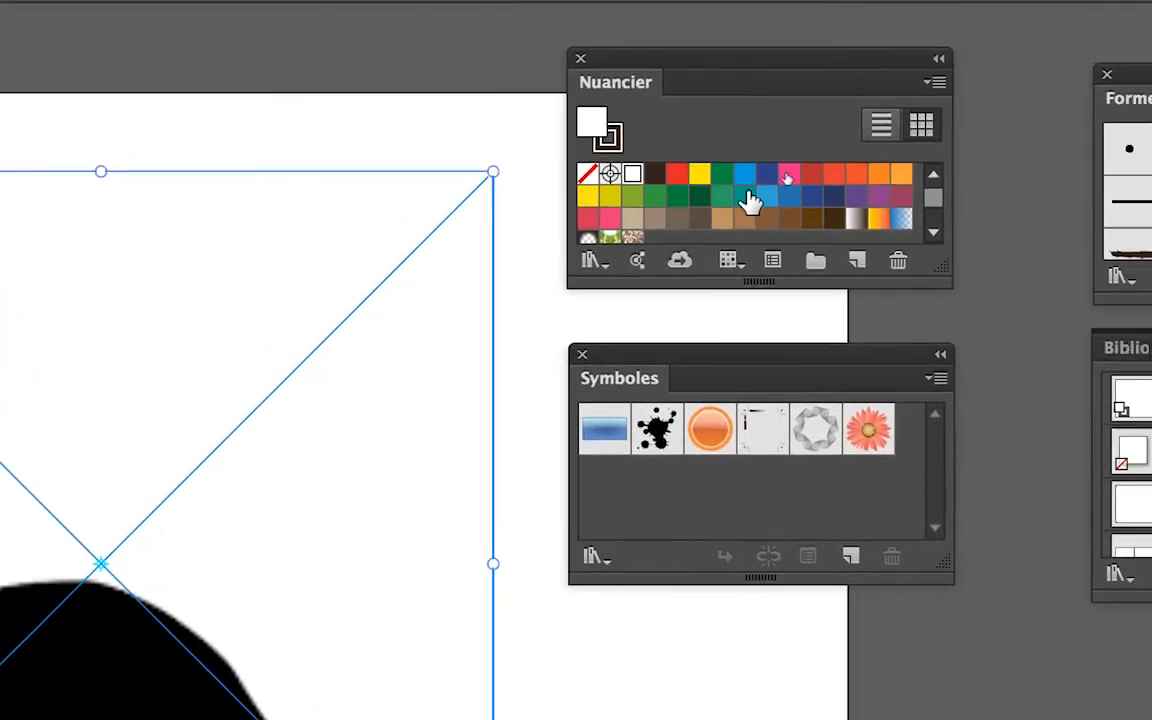
drag(938, 266, 927, 345)
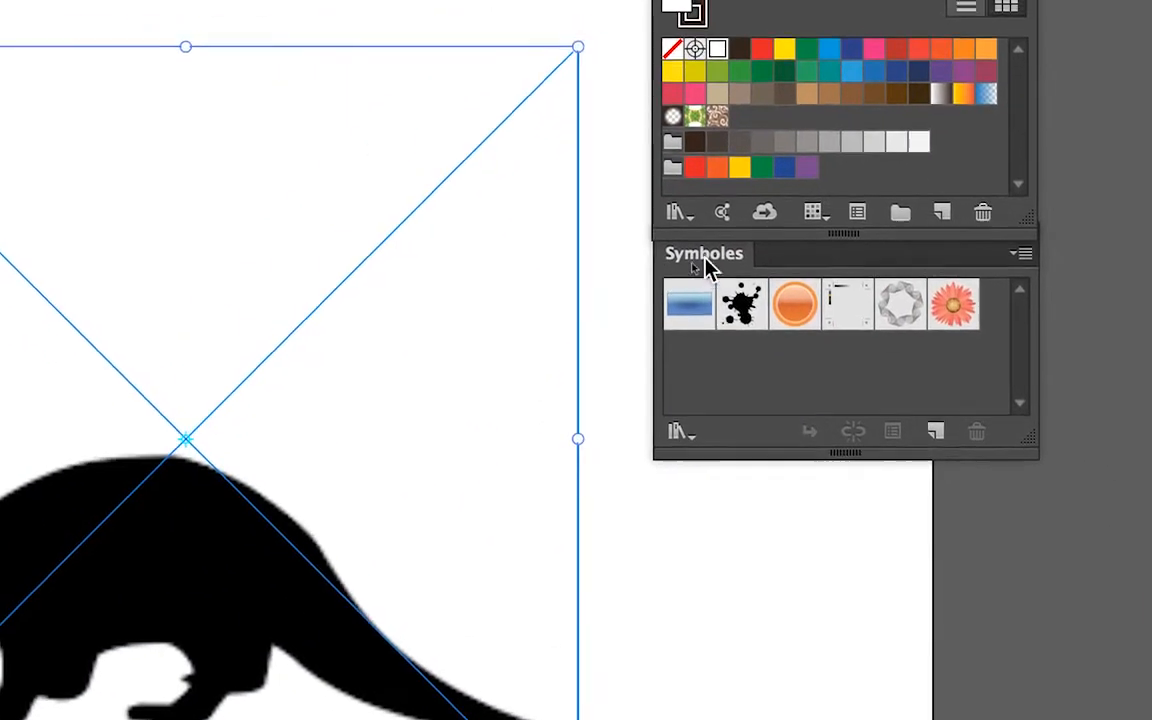
drag(705, 258, 642, 379)
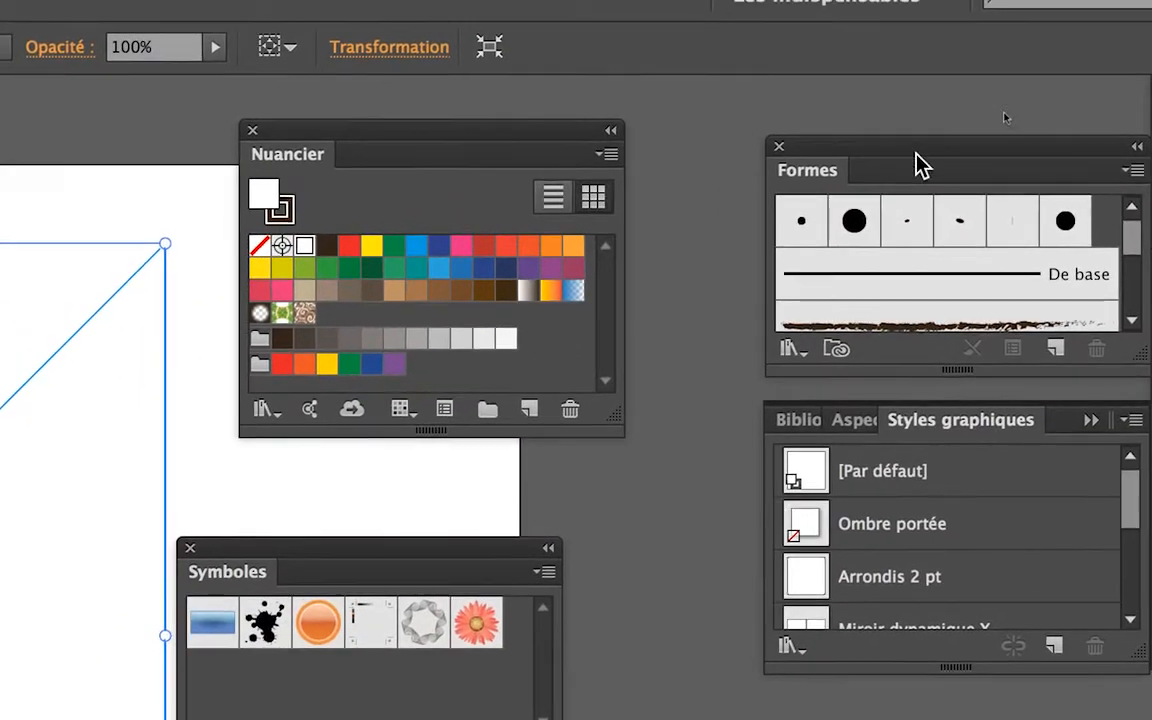
drag(920, 165, 890, 120)
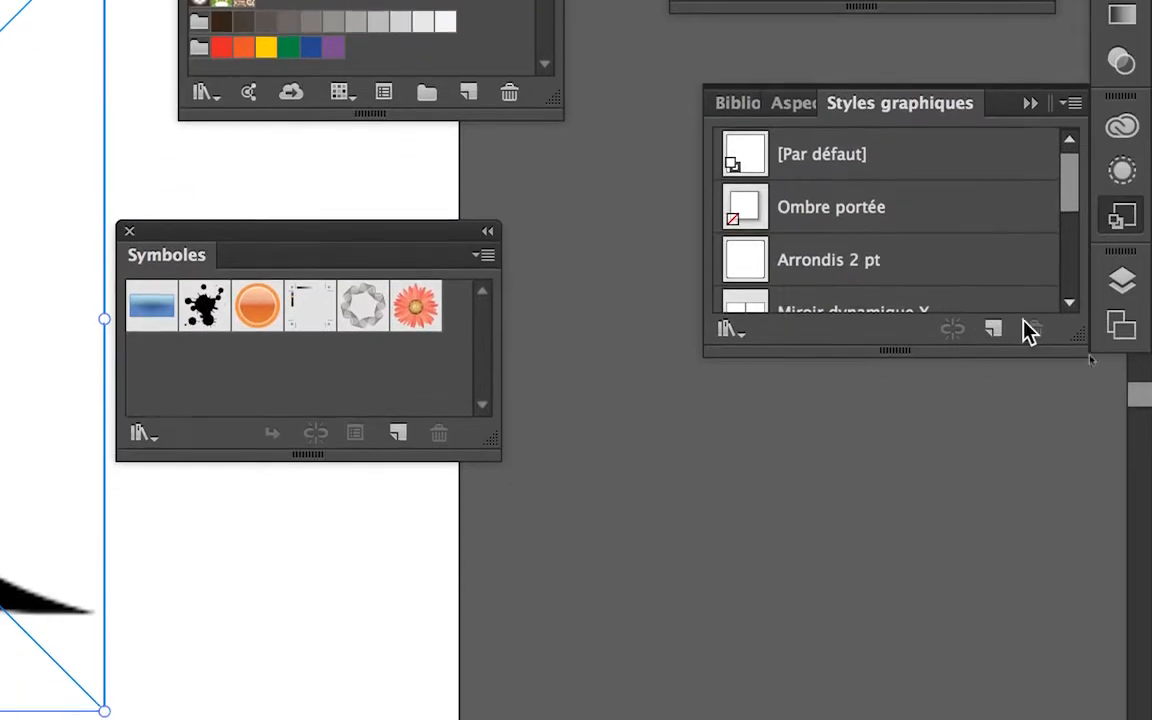
drag(1067, 321, 1076, 719)
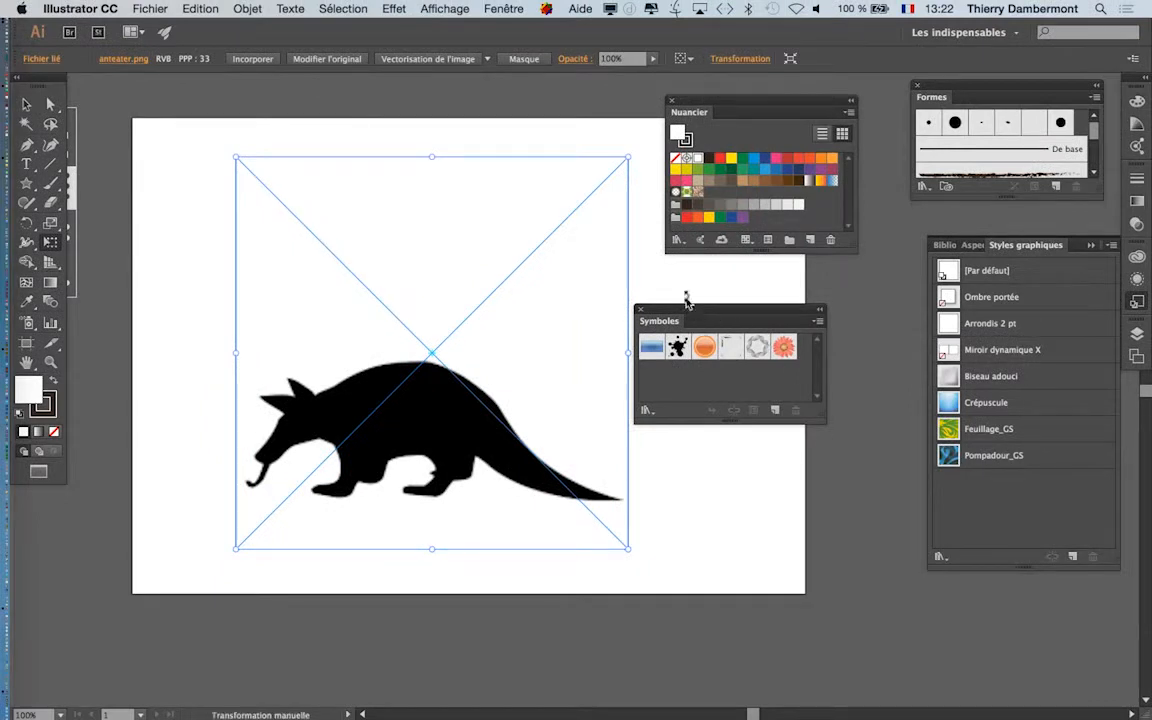
drag(694, 314, 751, 288)
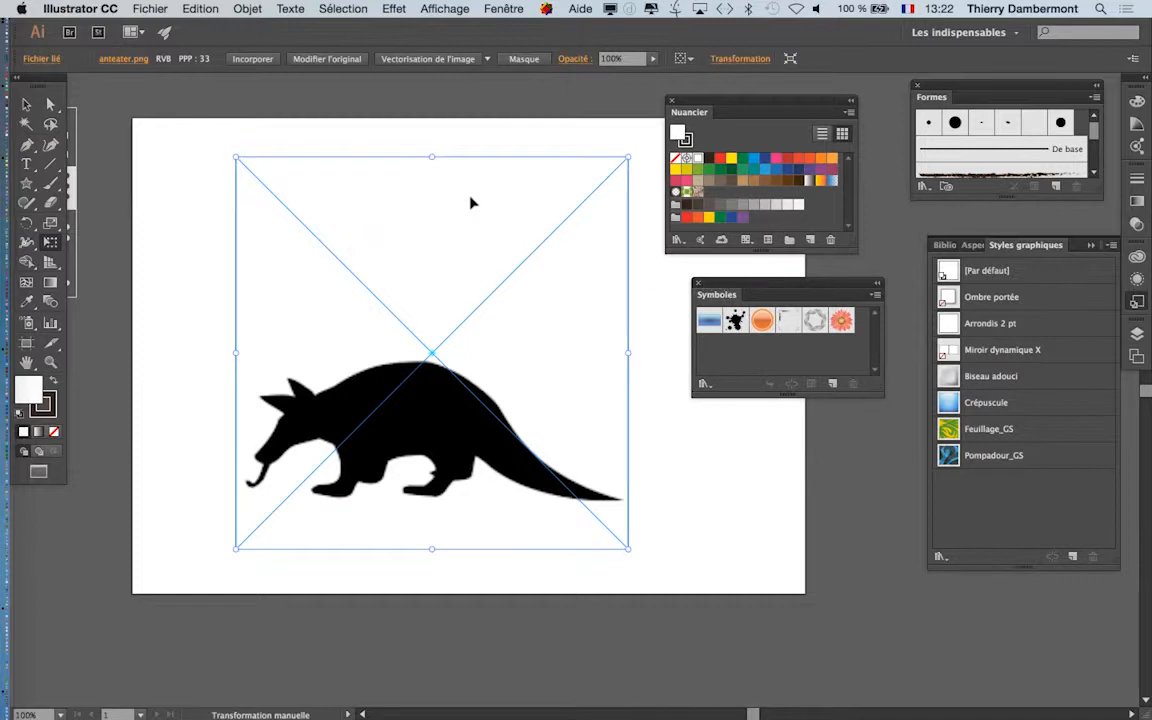
Close the Nuancier, Symboles and Formes palettes and collapse Styles graphiques back into the dock.
click(671, 101)
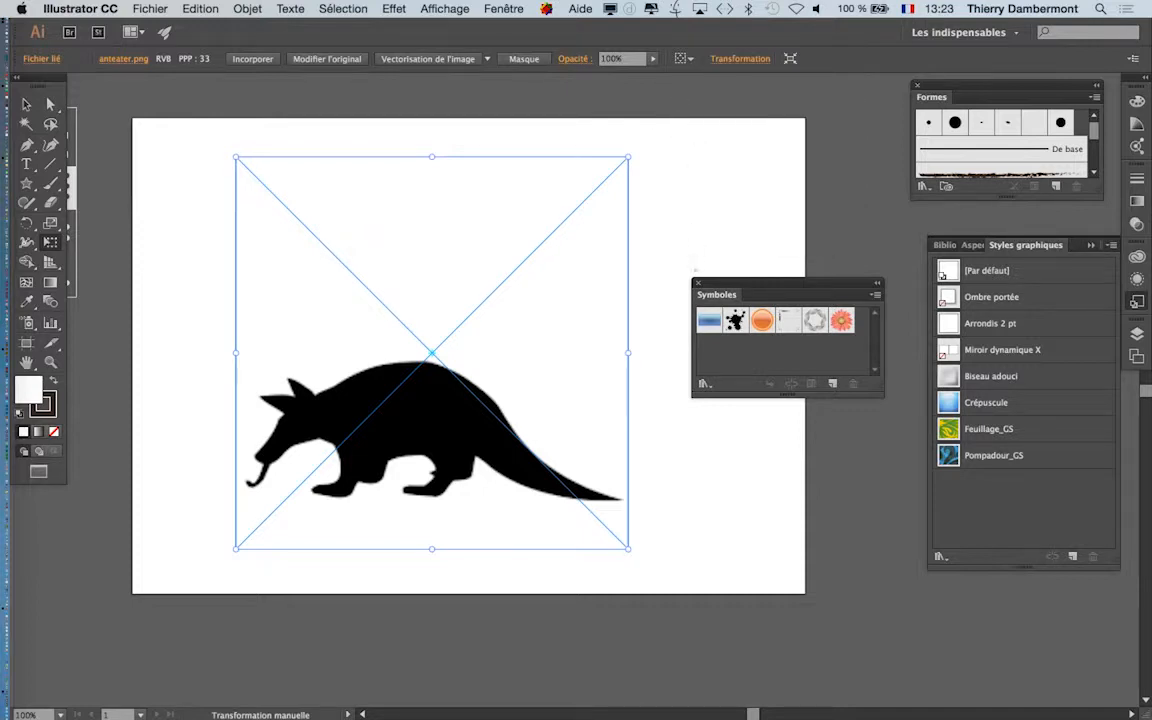
click(697, 283)
click(919, 88)
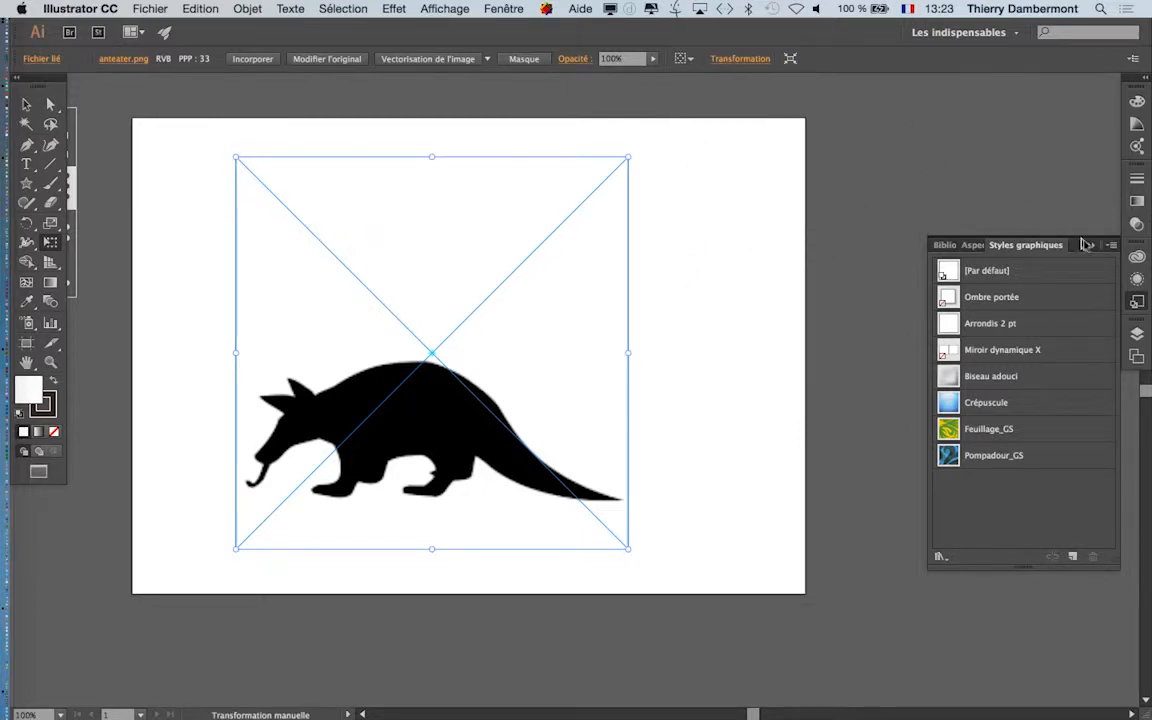
click(1089, 245)
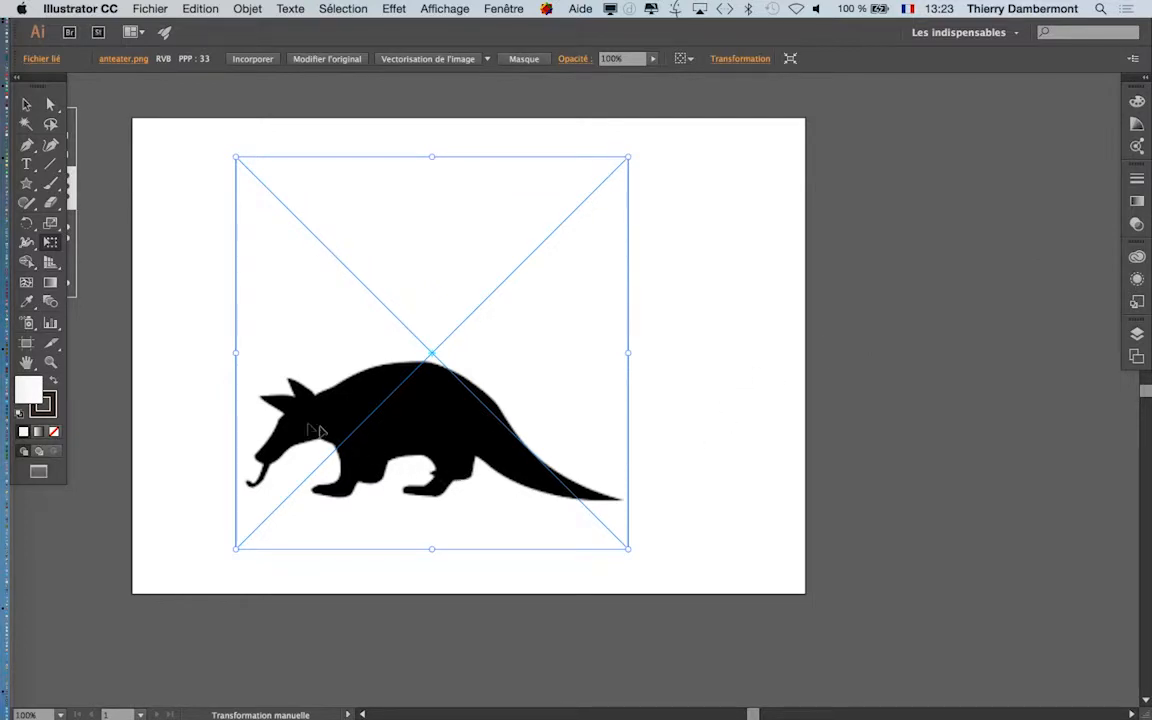
Display the Vectorisation de l'image palette clear of the anteater and preview the trace with the [Par défaut] preset, Noir et blanc mode and threshold 128.
scroll(309, 420, up, 2)
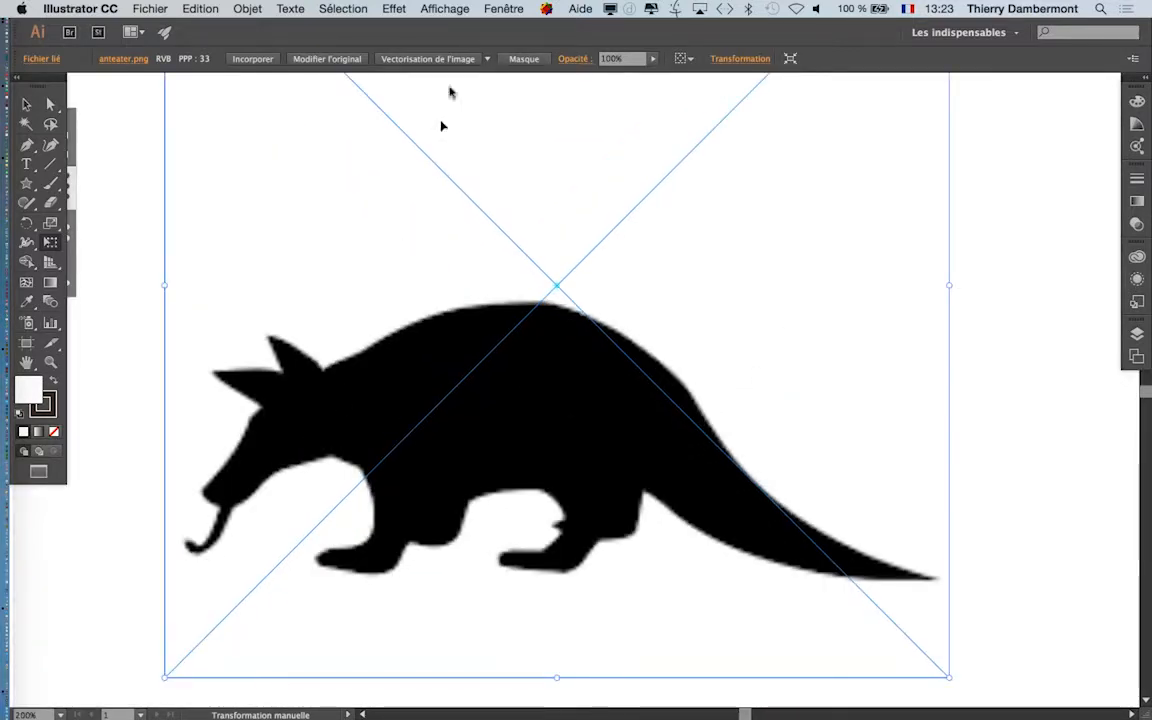
click(503, 8)
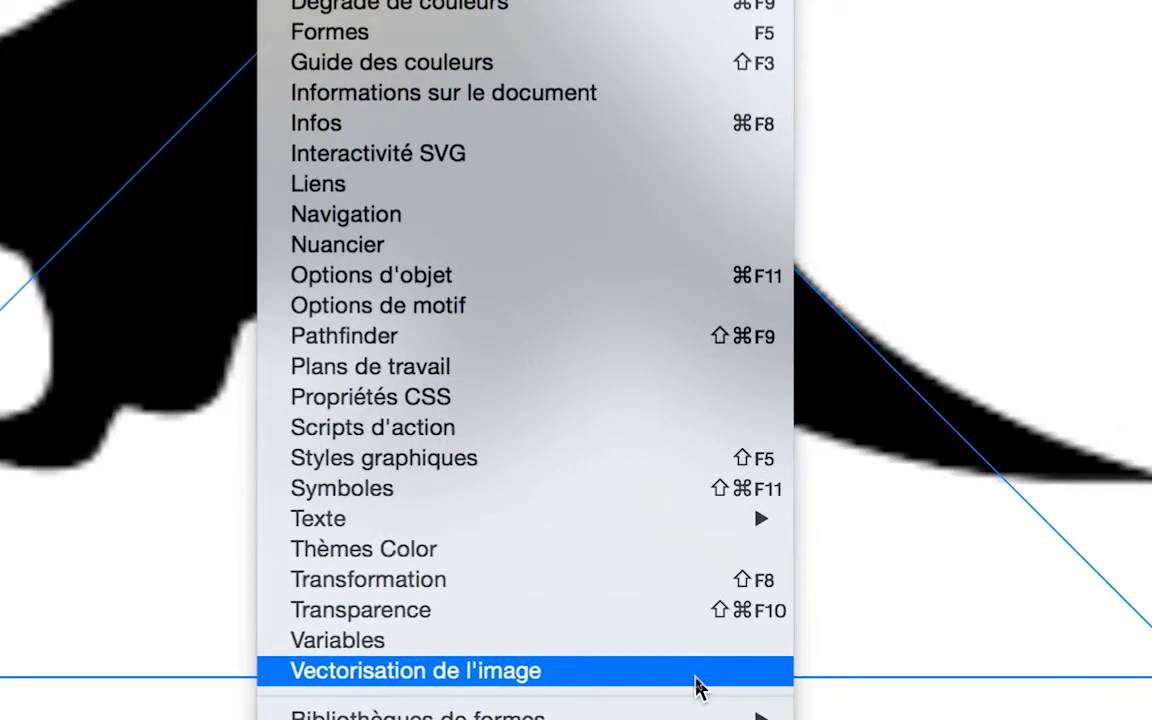
click(698, 680)
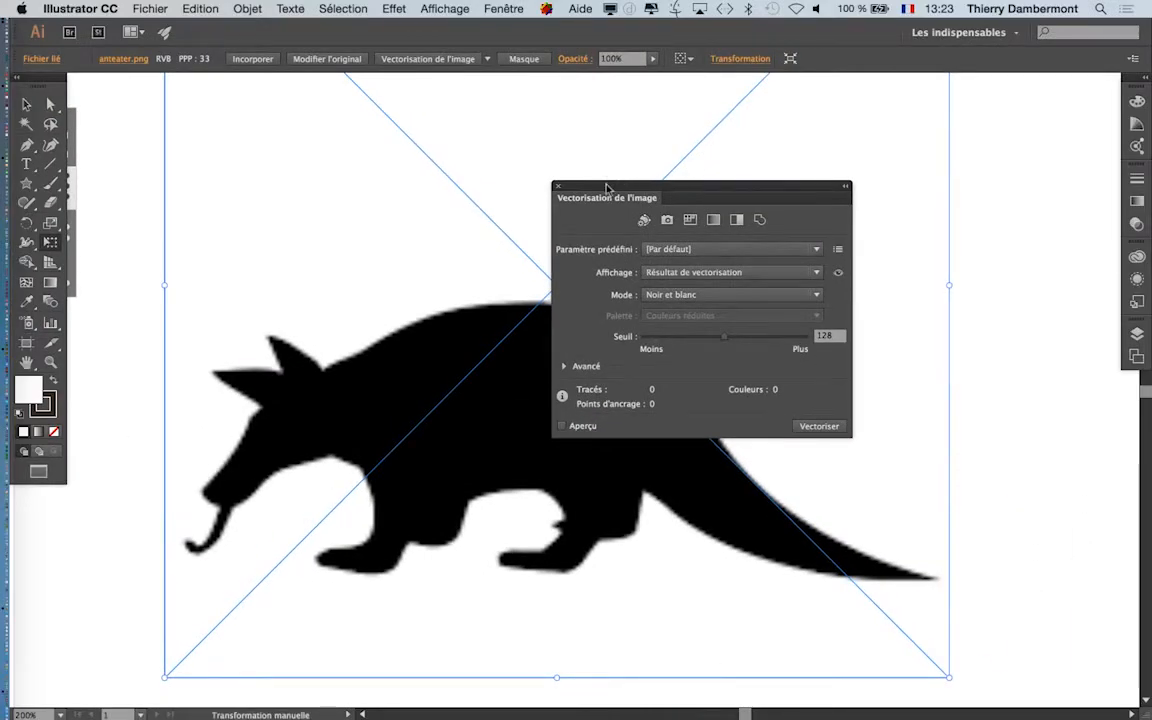
drag(606, 187, 818, 133)
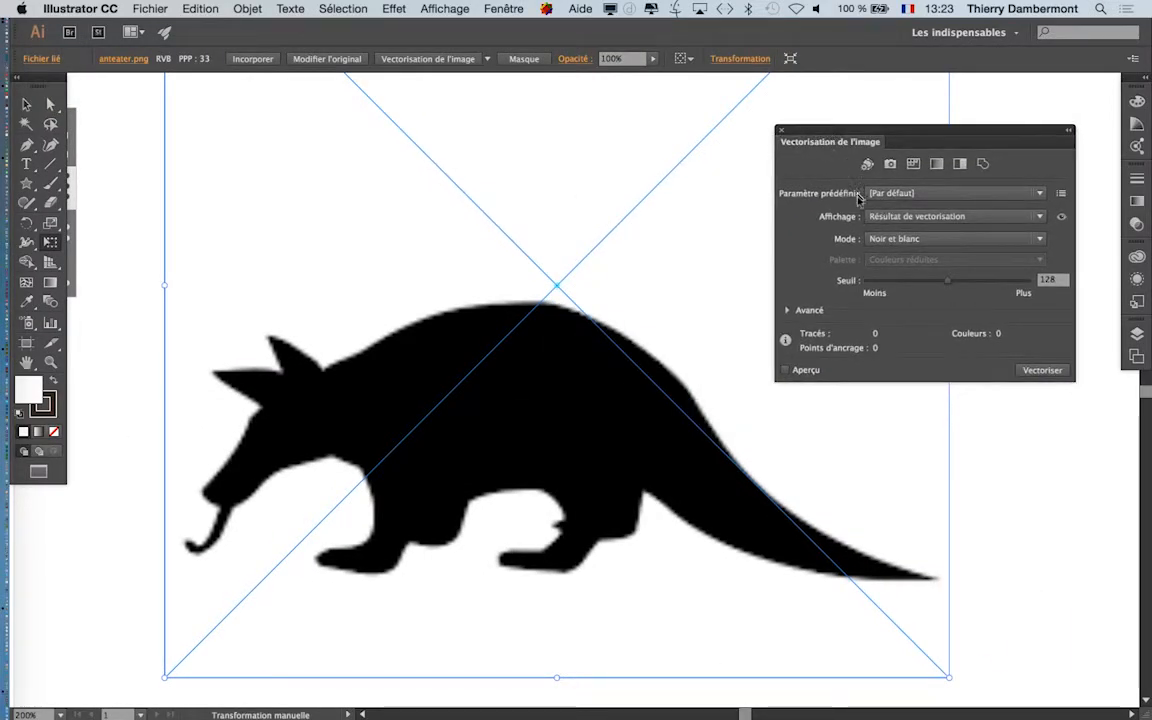
scroll(695, 352, down, 1)
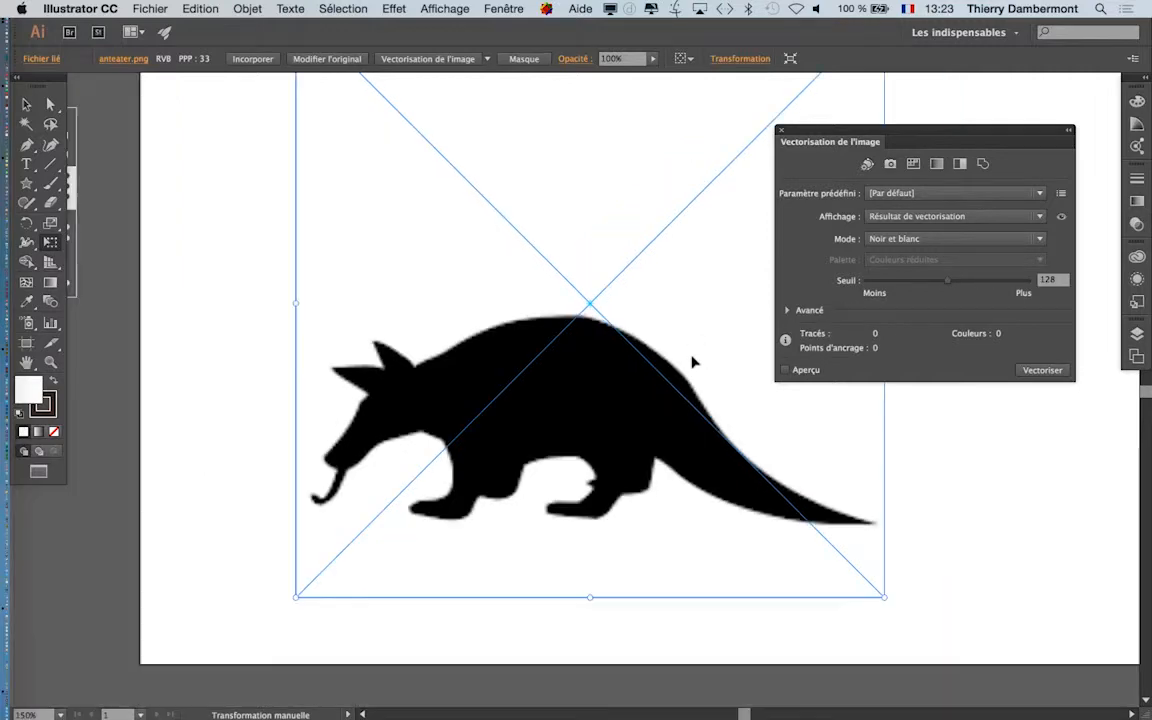
scroll(617, 345, down, 1)
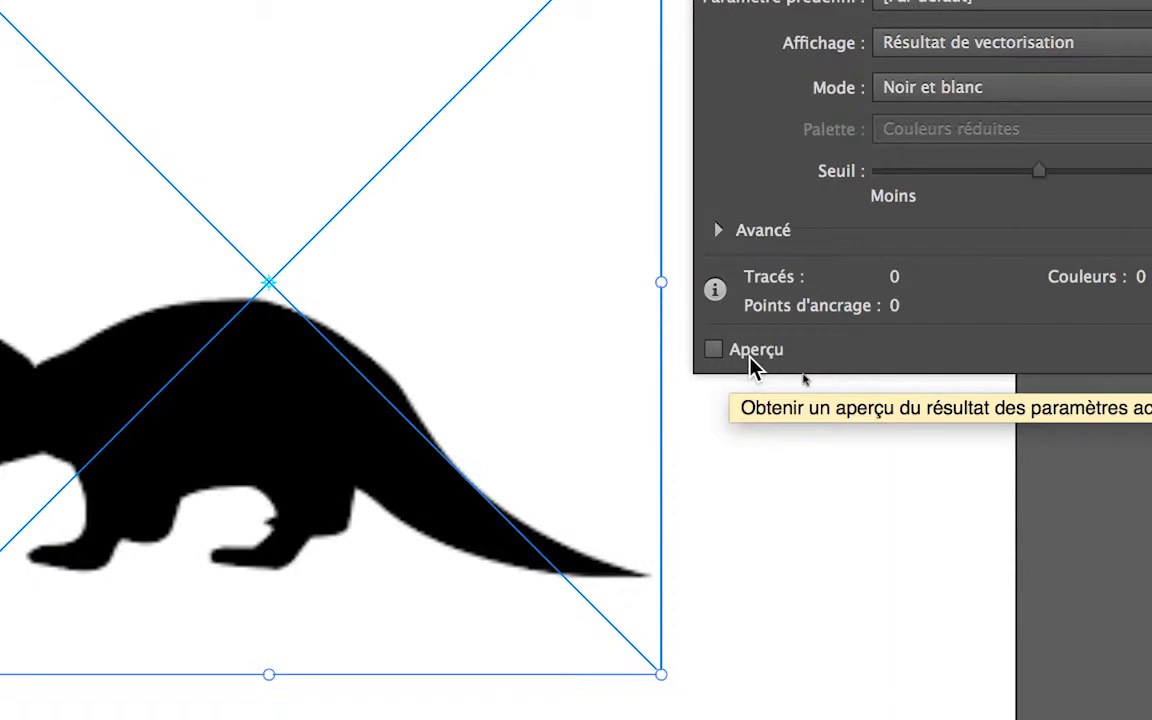
click(750, 358)
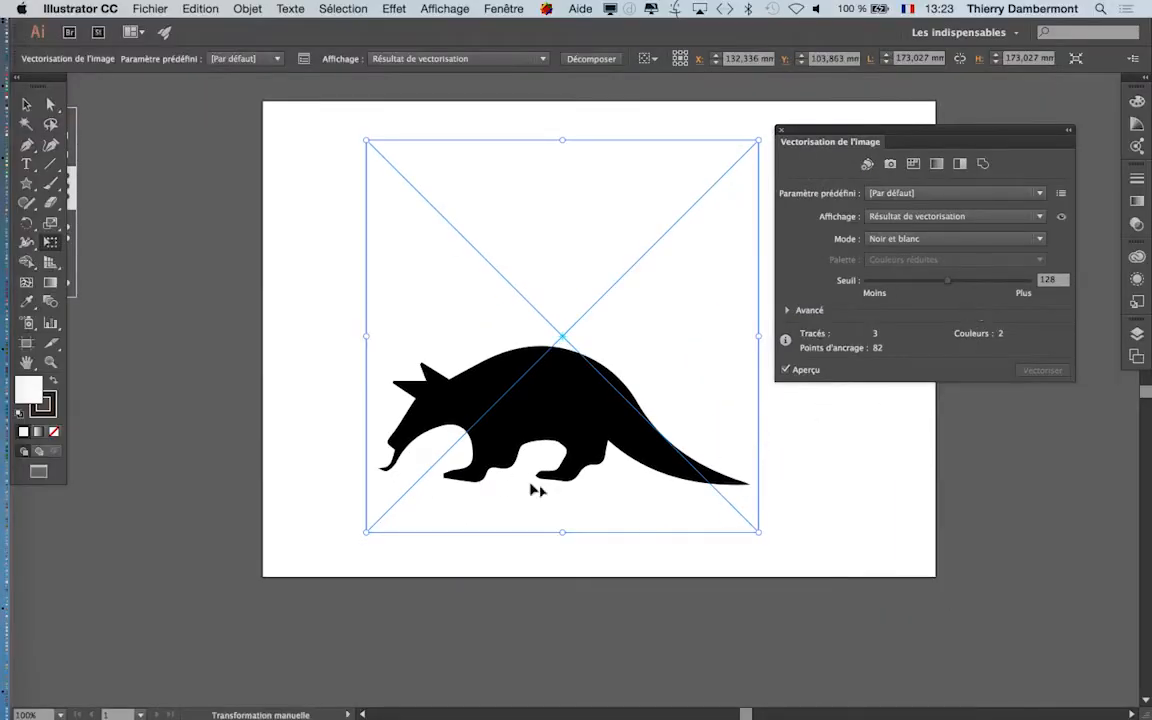
Inspect the traced anteater's contours, and display the Calques palette as a separate floating palette beside it.
scroll(232, 510, up, 1)
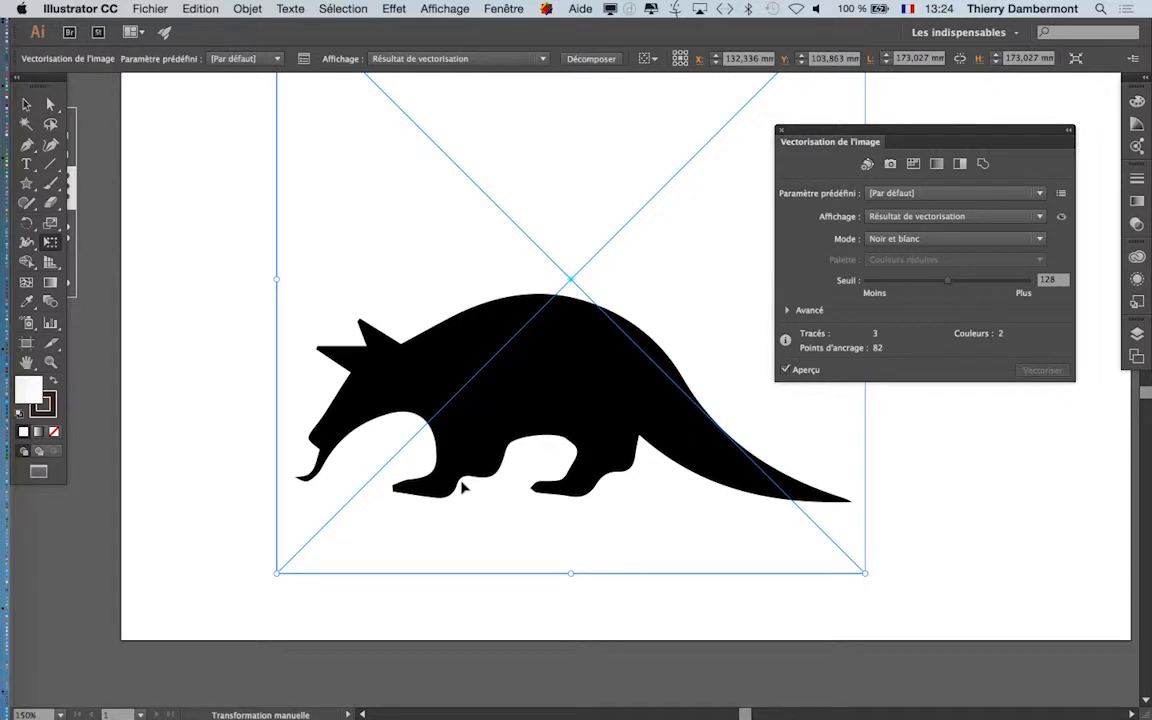
drag(480, 442, 406, 439)
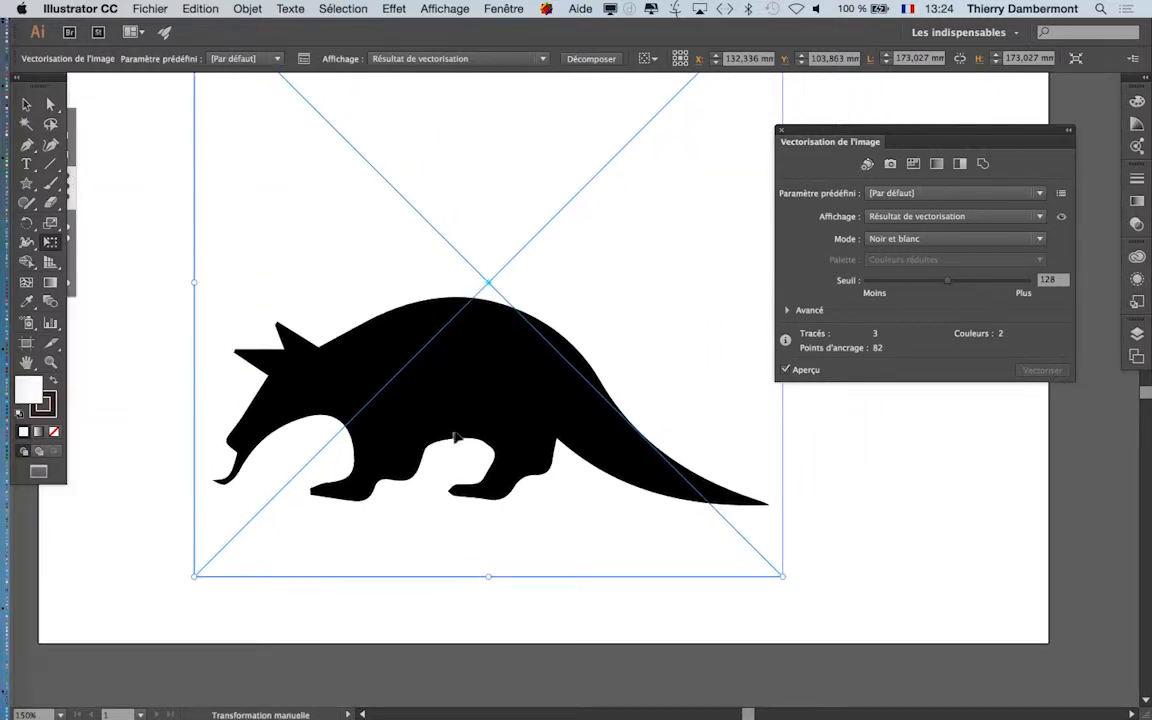
scroll(456, 438, down, 1)
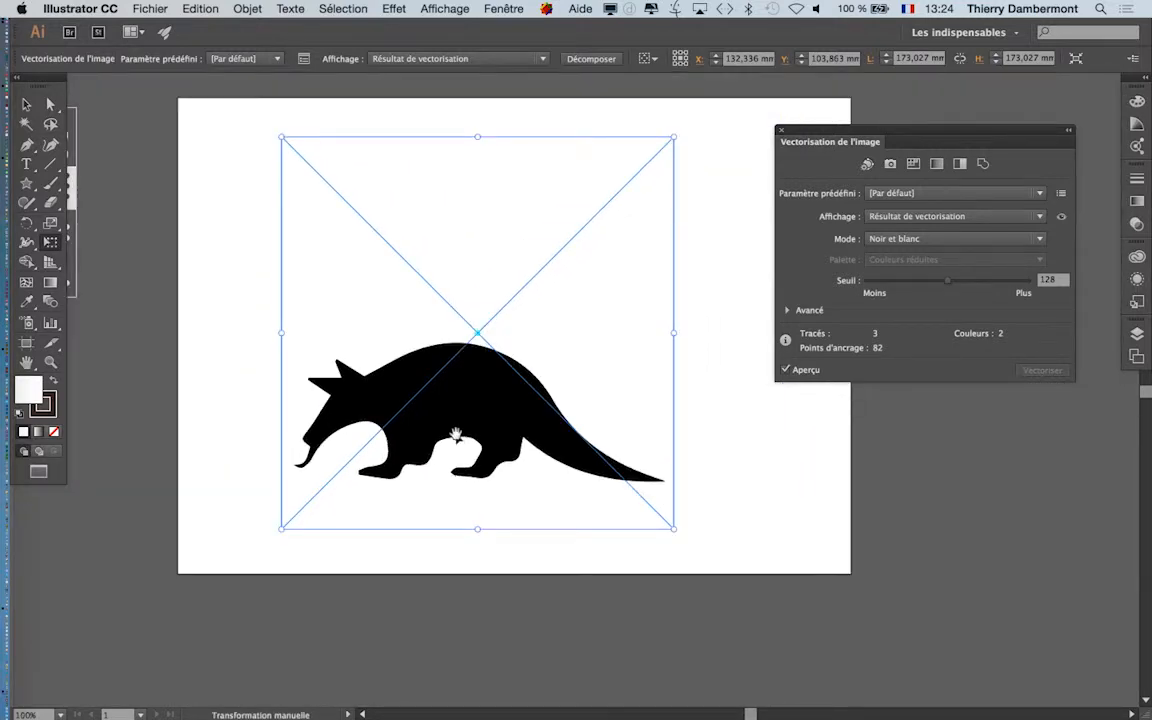
drag(456, 436, 415, 420)
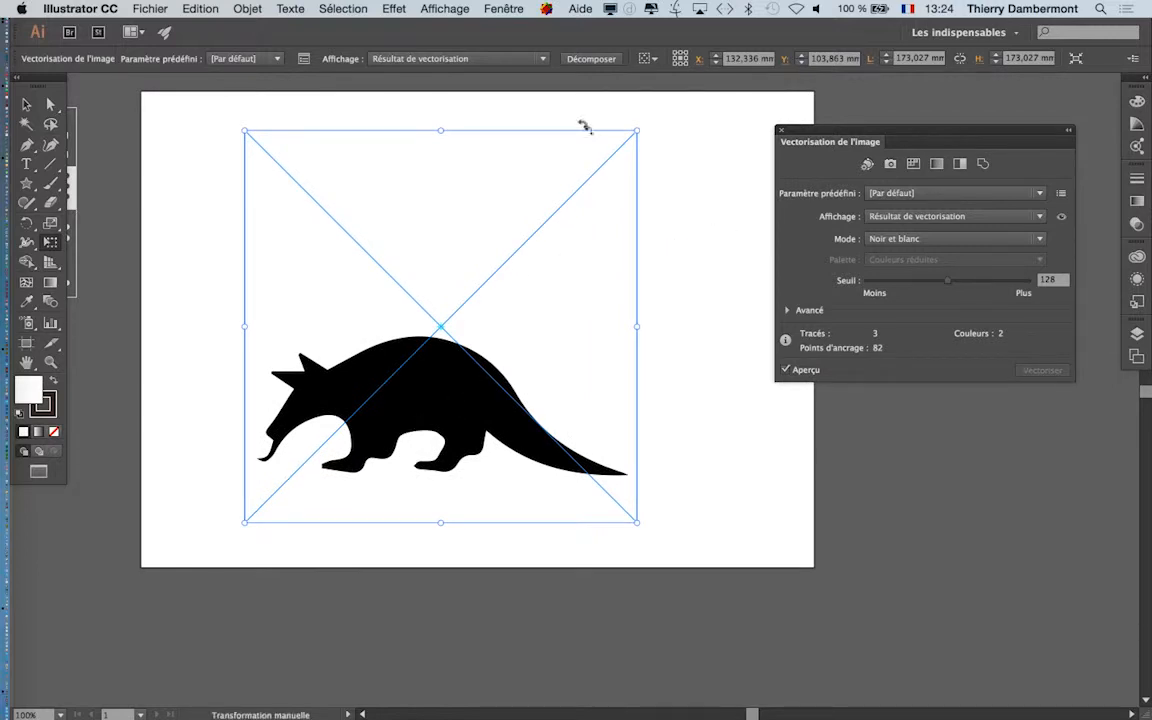
drag(383, 213, 352, 214)
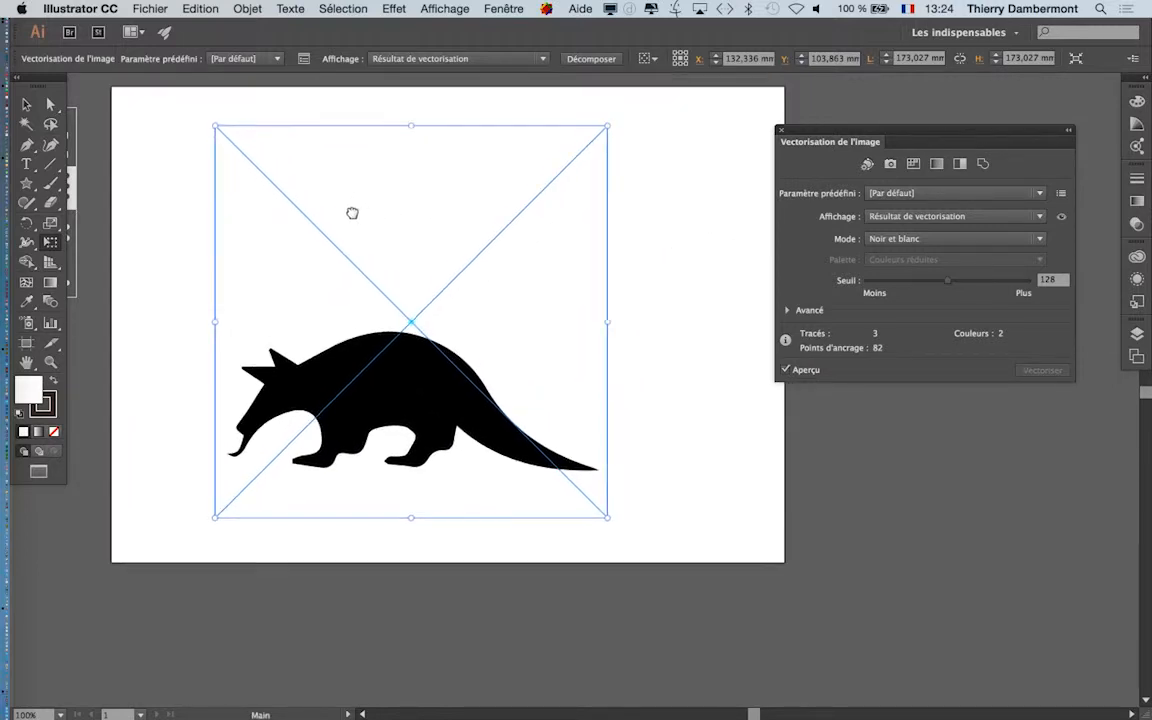
click(503, 9)
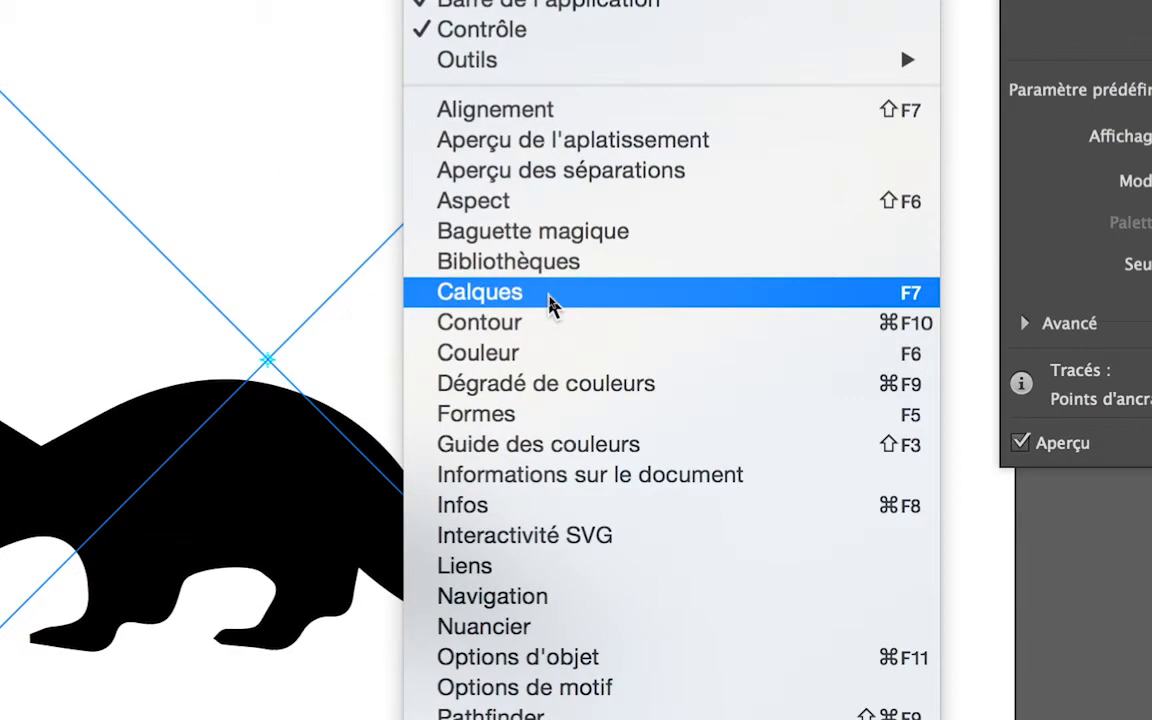
click(550, 298)
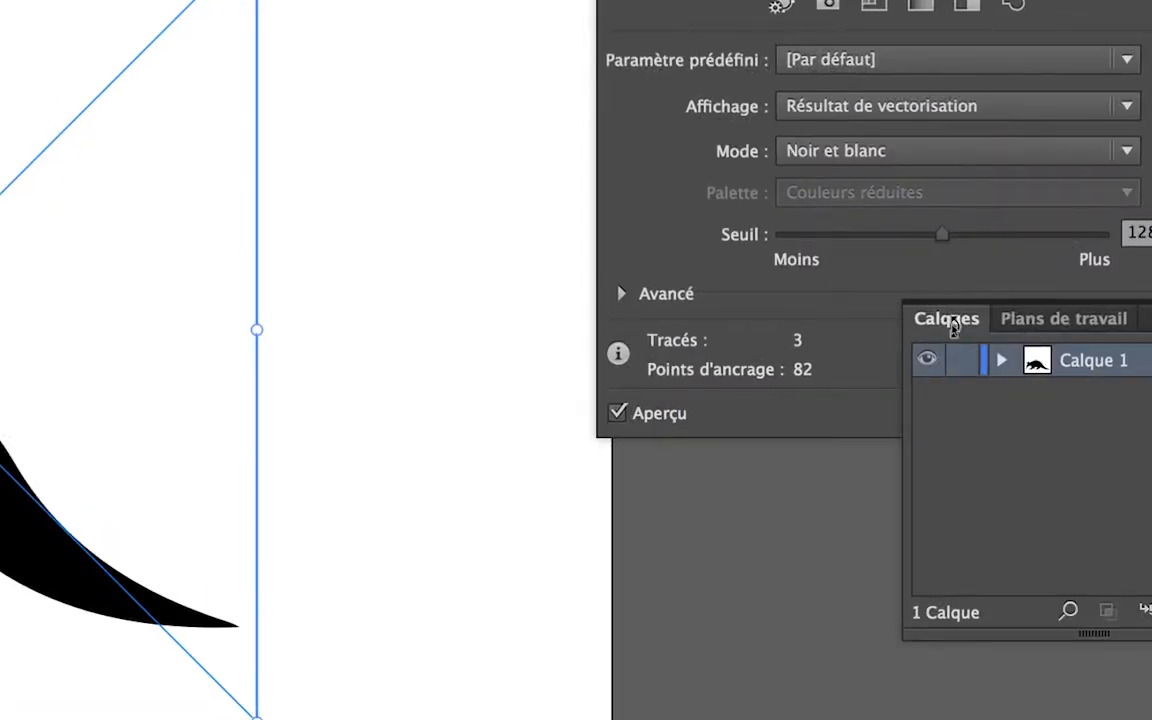
drag(951, 327, 219, 160)
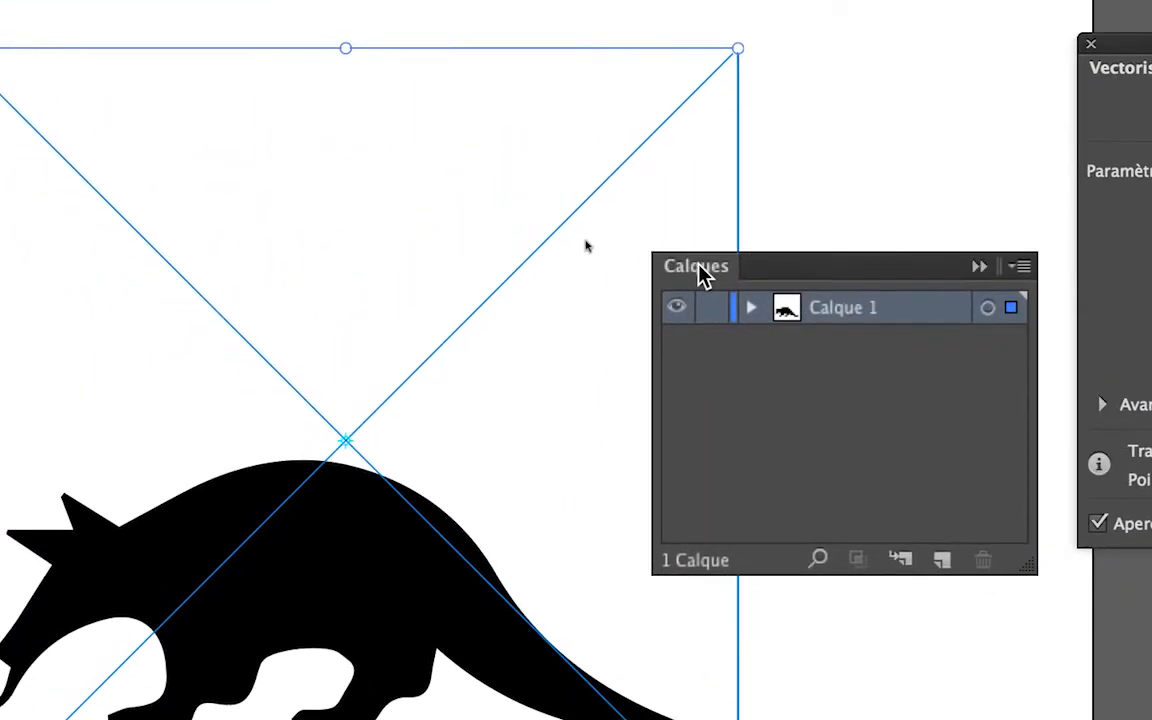
drag(699, 267, 700, 268)
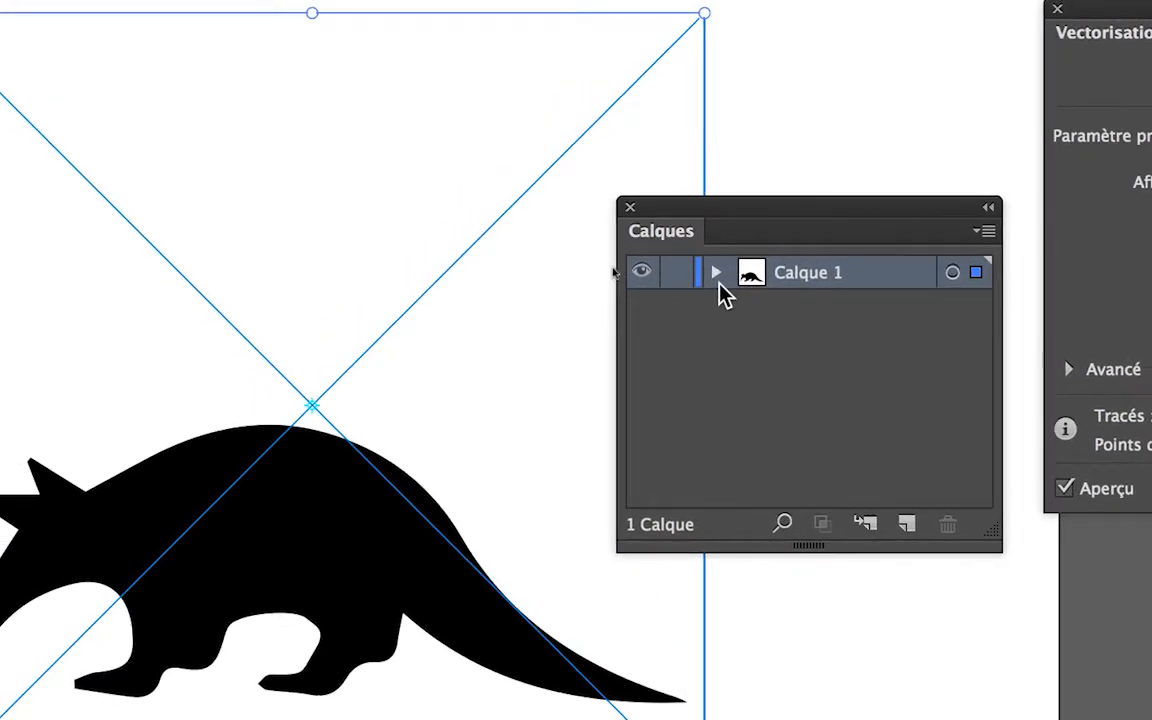
Expand Calque 1 in the Calques palette to examine the vectorised image object it contains.
click(717, 278)
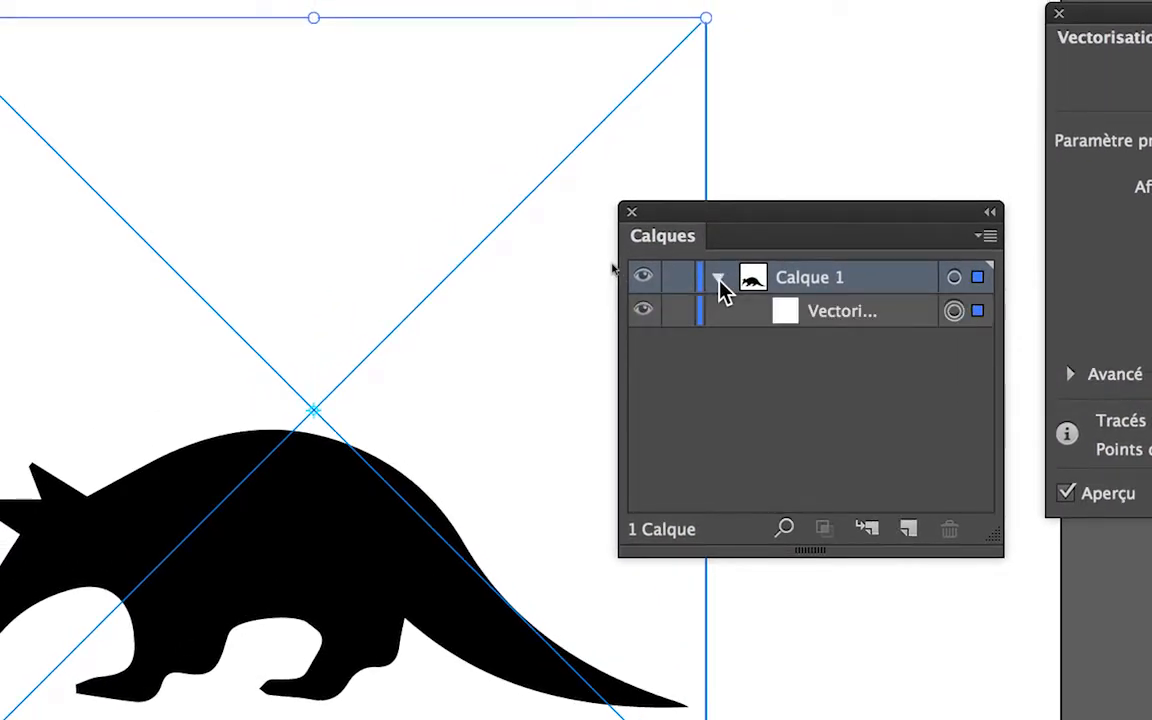
click(718, 279)
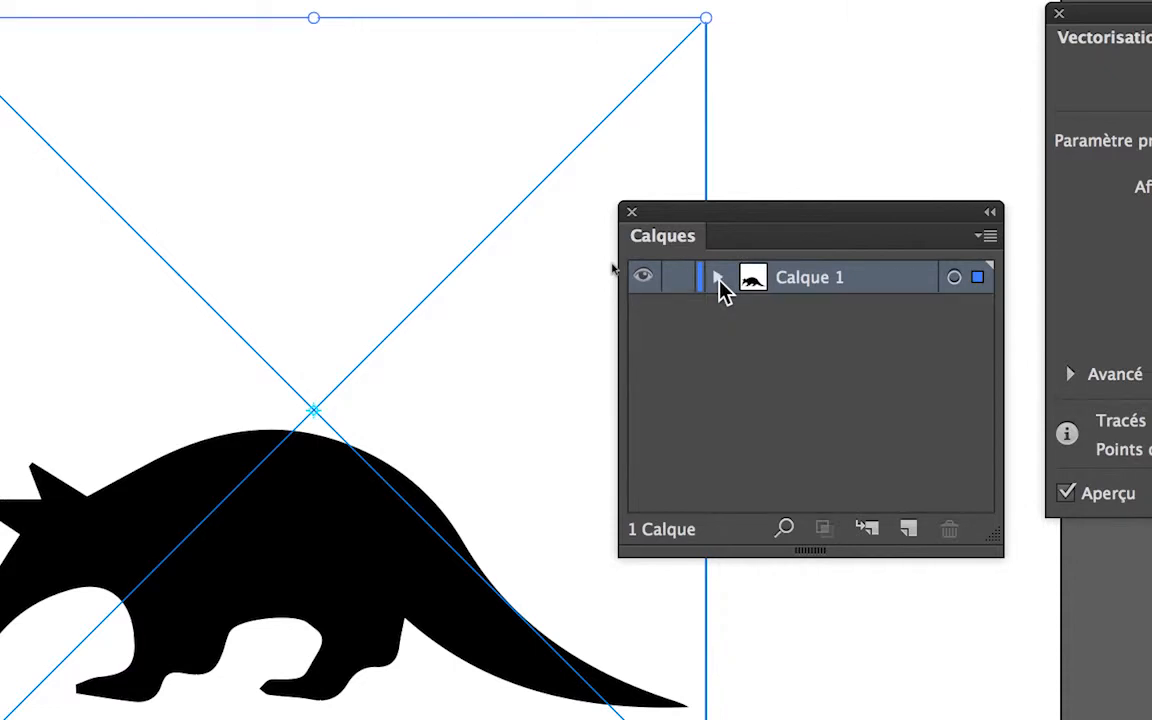
click(718, 279)
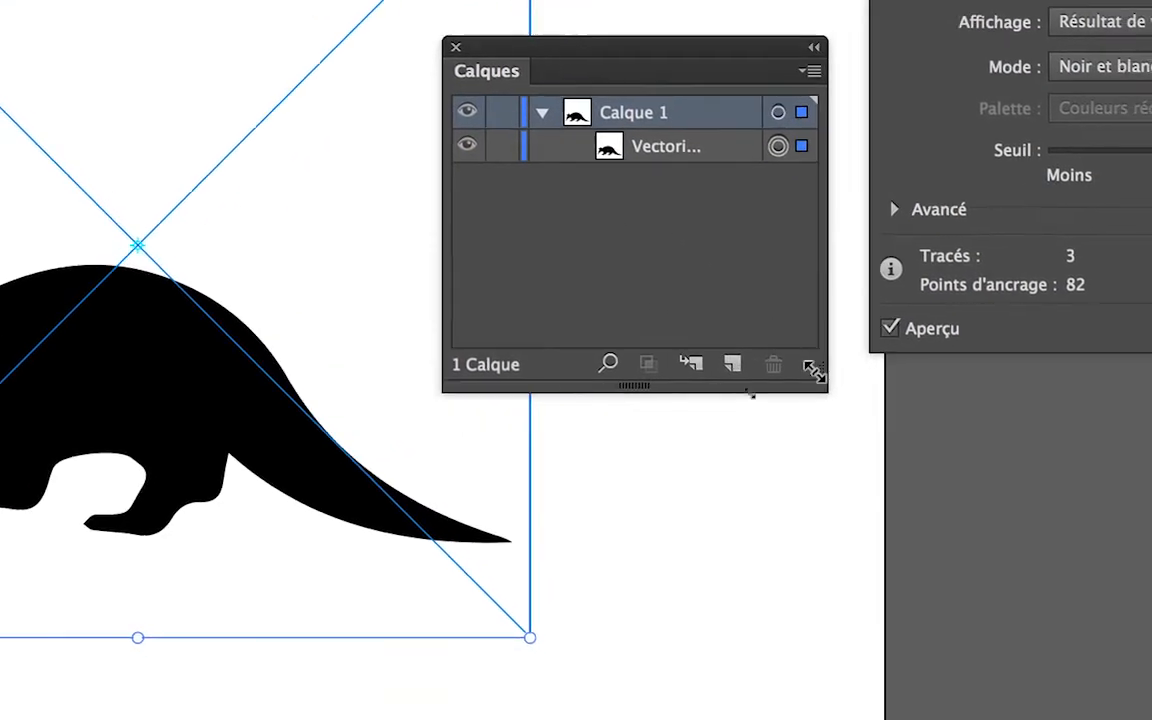
Widen the Calques palette until the full name of the vectorised image object under Calque 1 is readable.
drag(873, 427, 1049, 308)
drag(940, 345, 980, 338)
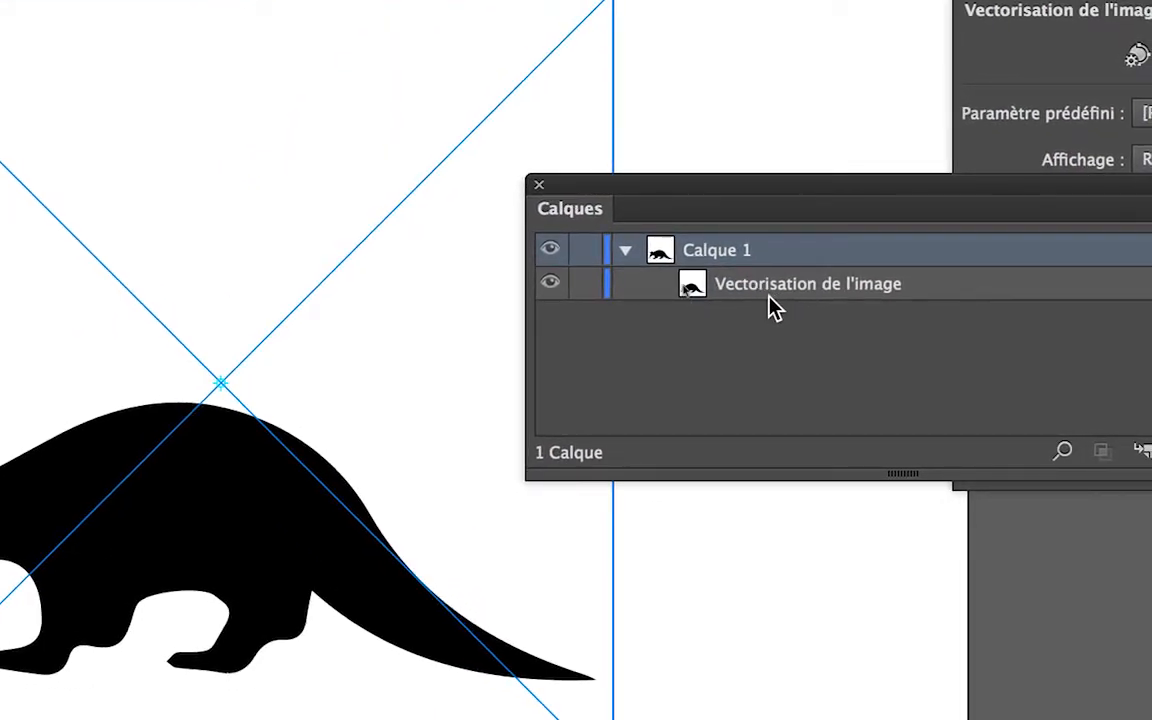
Undo the image trace to return the anteater to its linked file, and move the Calques palette off the Vectorisation de l'image settings.
key(super+z)
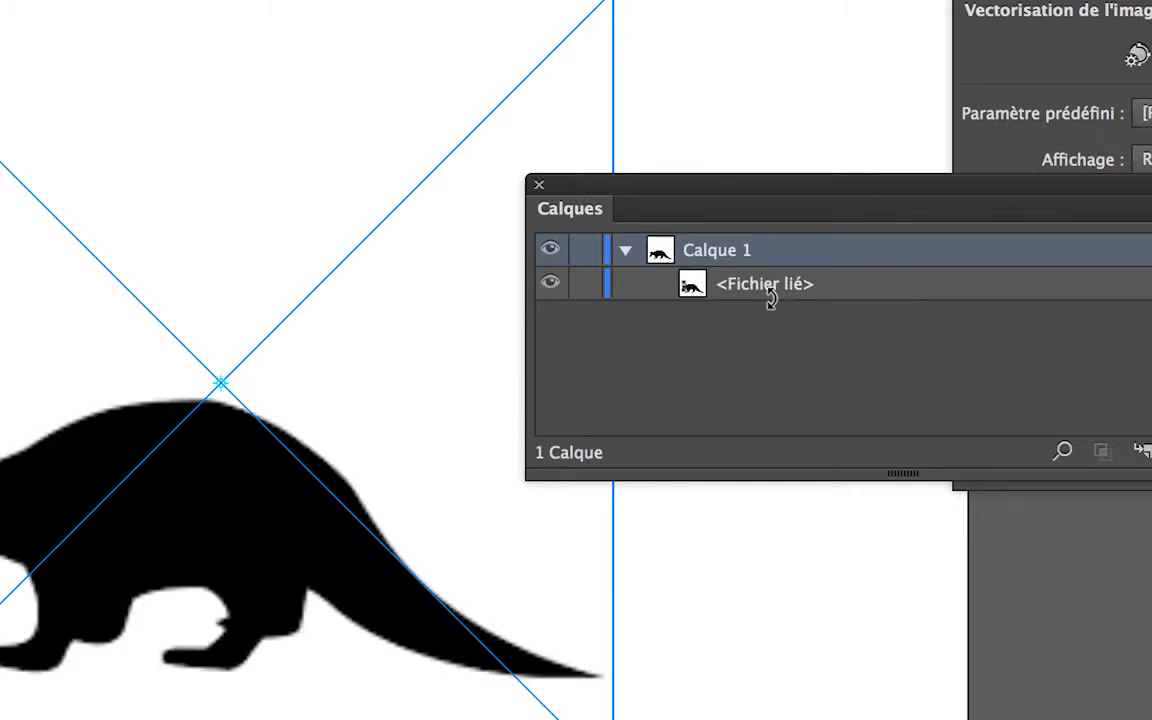
drag(734, 192, 683, 157)
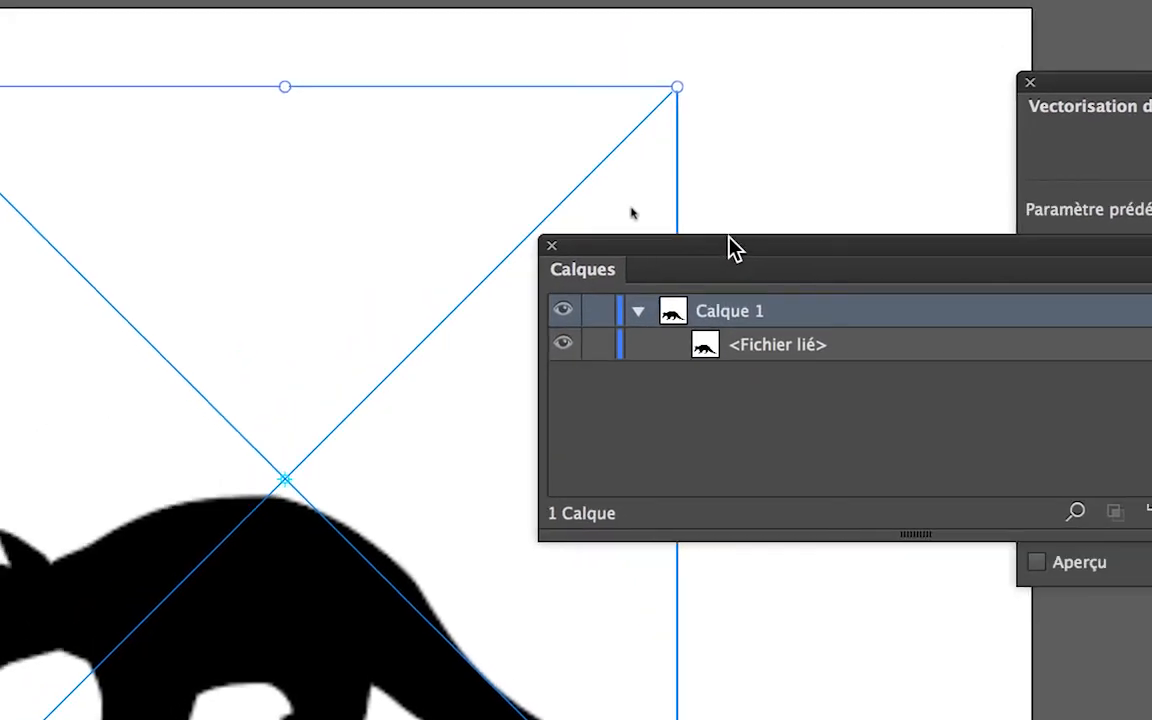
drag(735, 248, 617, 66)
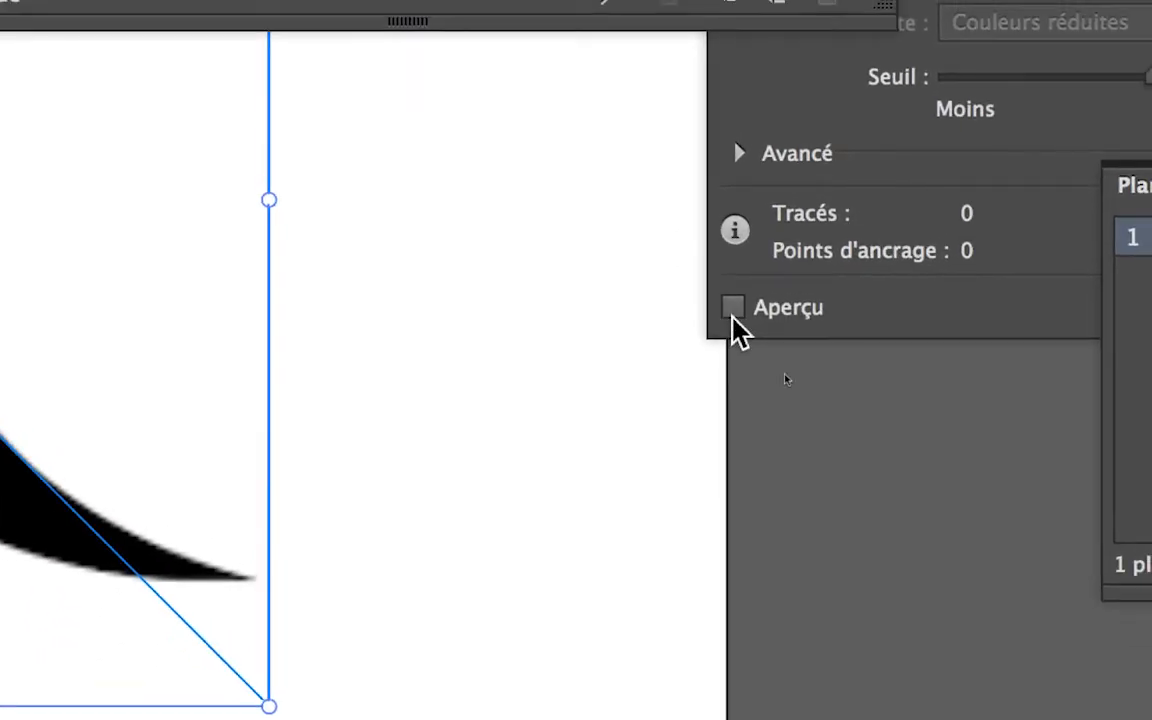
Turn the trace preview back on for the anteater, and place the Calques palette clear of the Vectorisation de l'image palette.
click(741, 283)
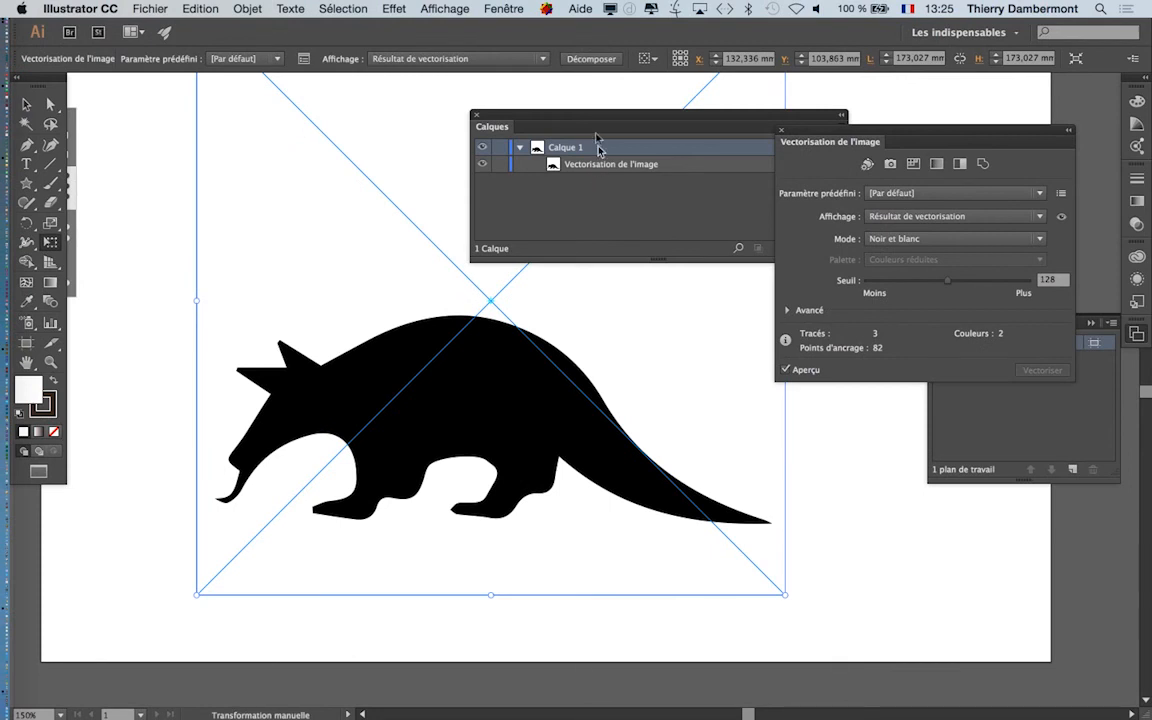
drag(604, 118, 297, 110)
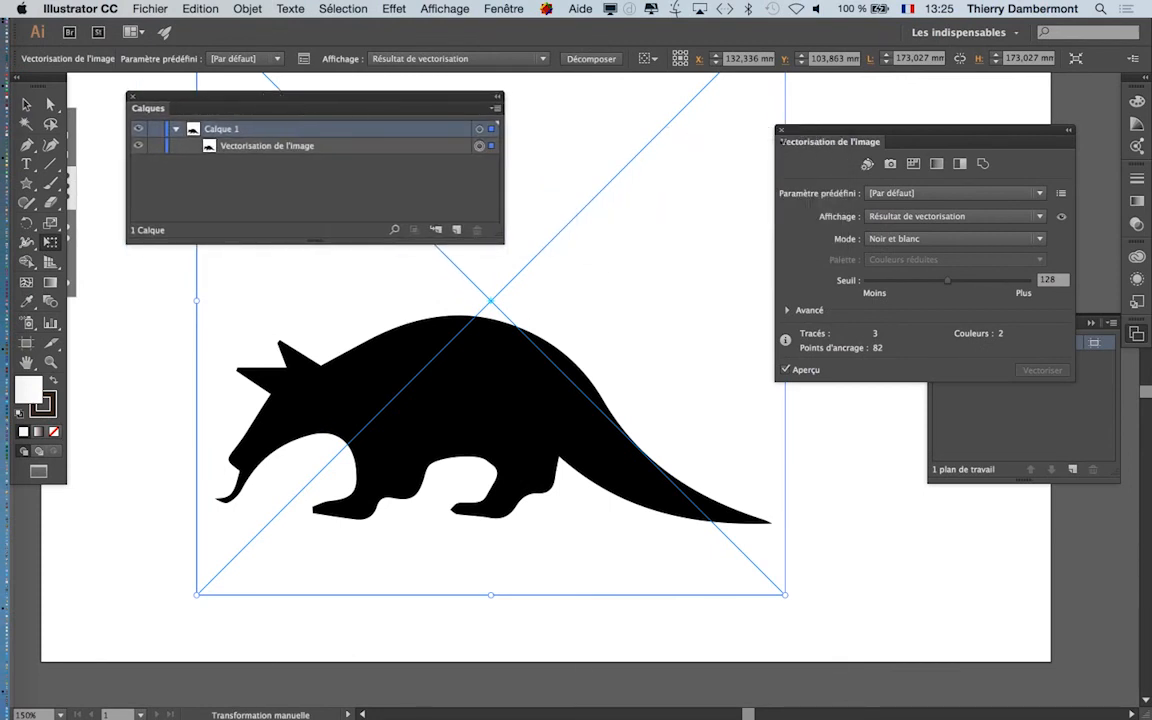